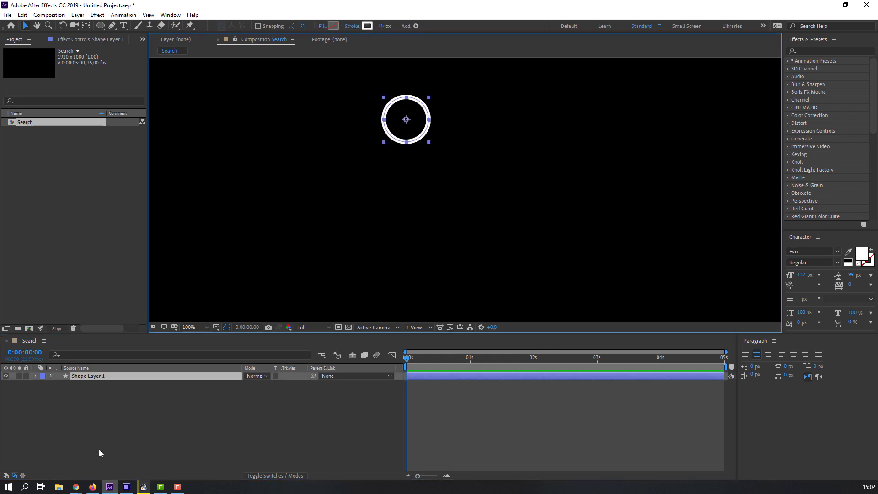
Rename Shape Layer 1 to 'circle'
left_click(83, 377)
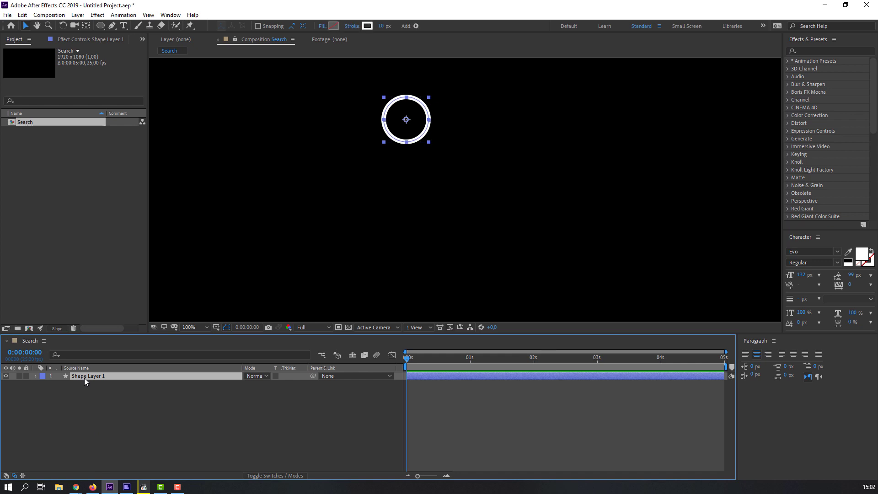
key("Return")
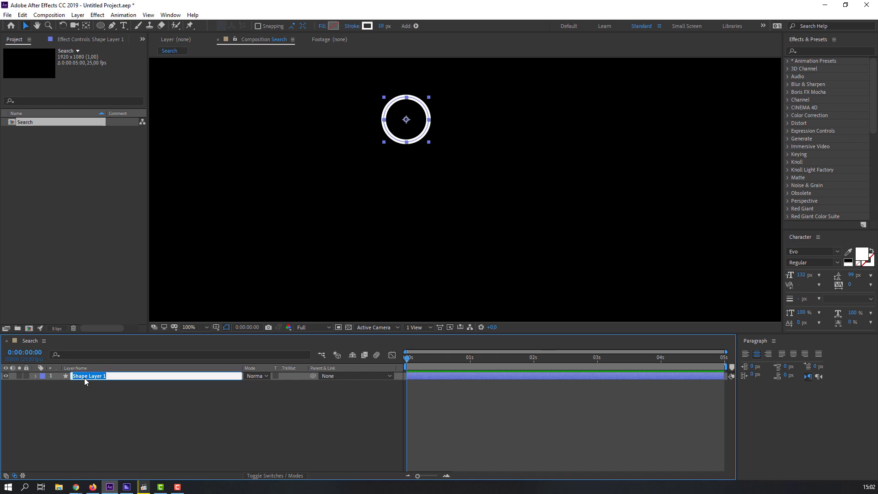
type("circle")
key("Return")
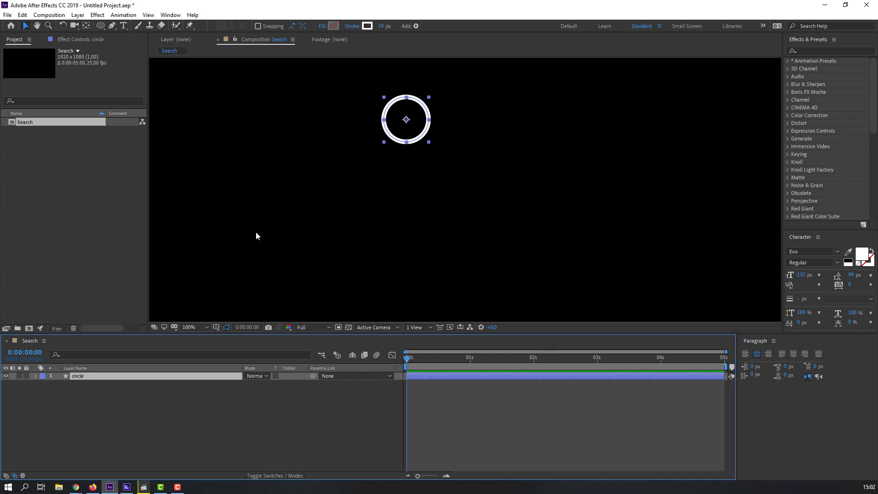
Set the Line Cap of the circle's Ellipse 1 > Stroke 1 to Round Cap
left_click(35, 376)
left_click(51, 392)
left_click(59, 408)
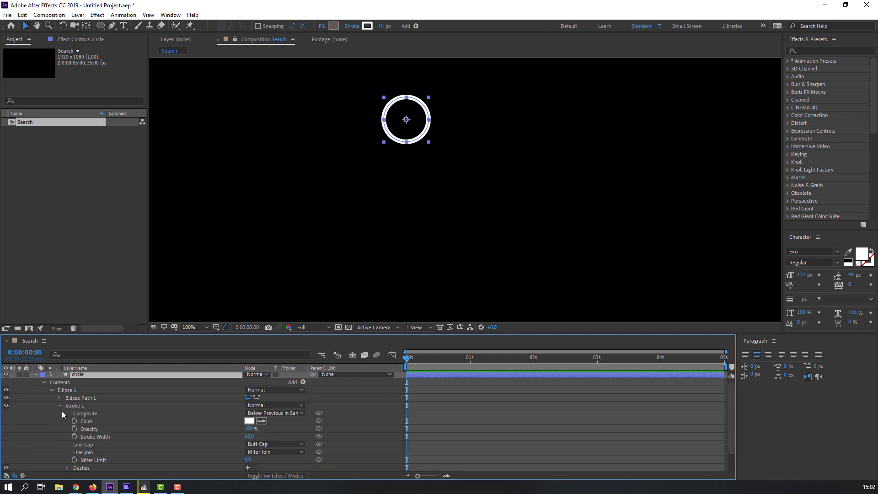
left_click(64, 444)
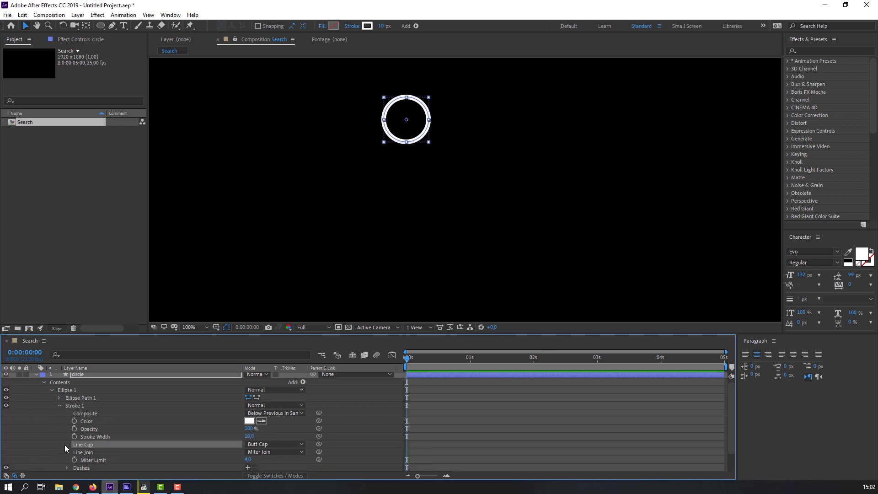
left_click(257, 444)
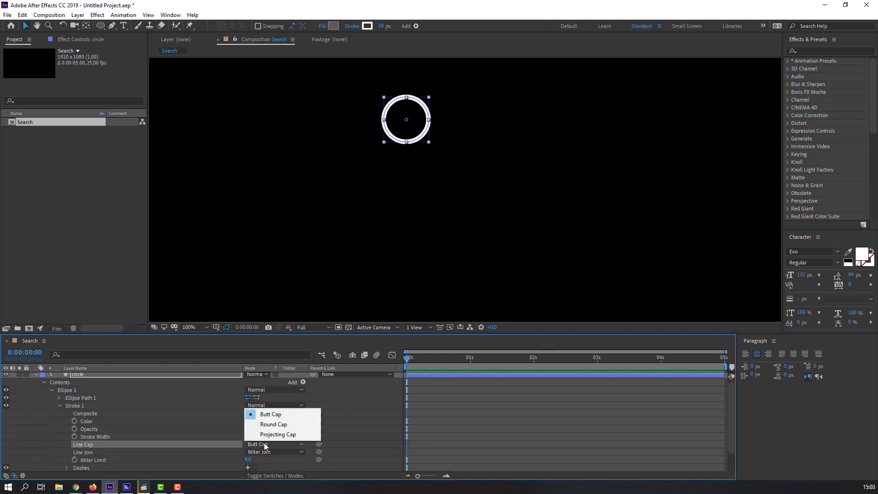
left_click(262, 424)
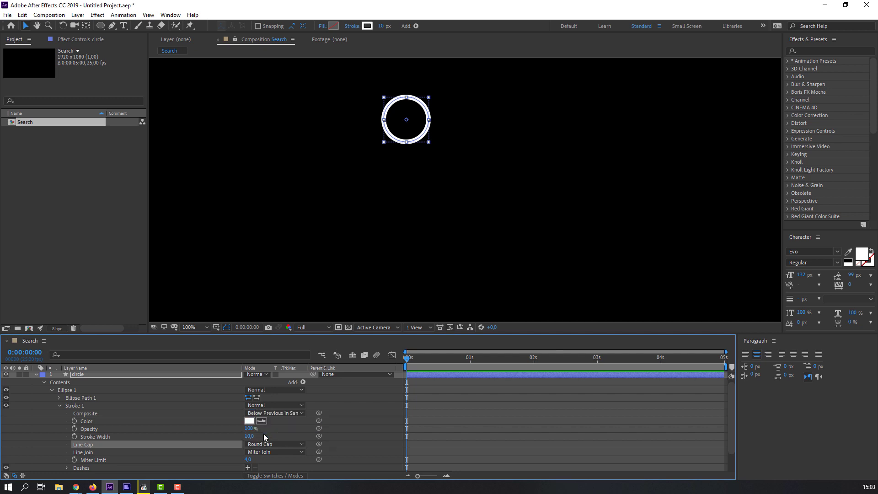
left_click(35, 374)
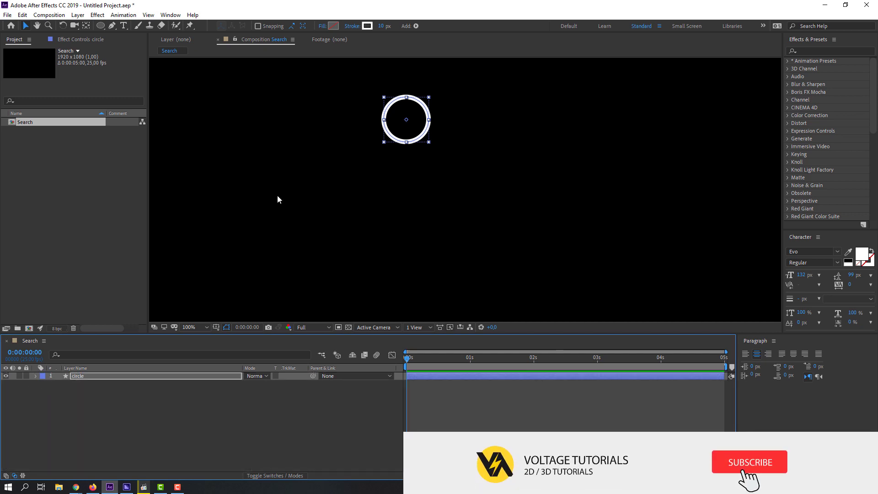
Add Trim Paths to the circle and set its End to 0%
left_click(417, 26)
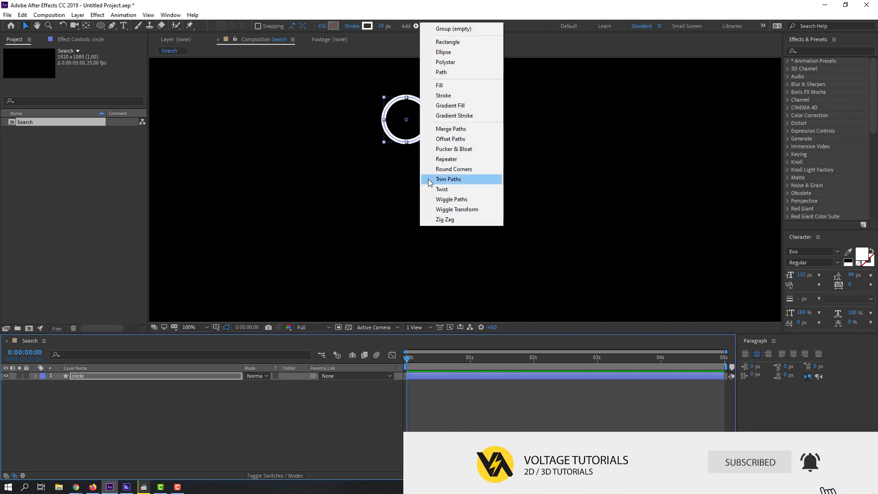
left_click(448, 179)
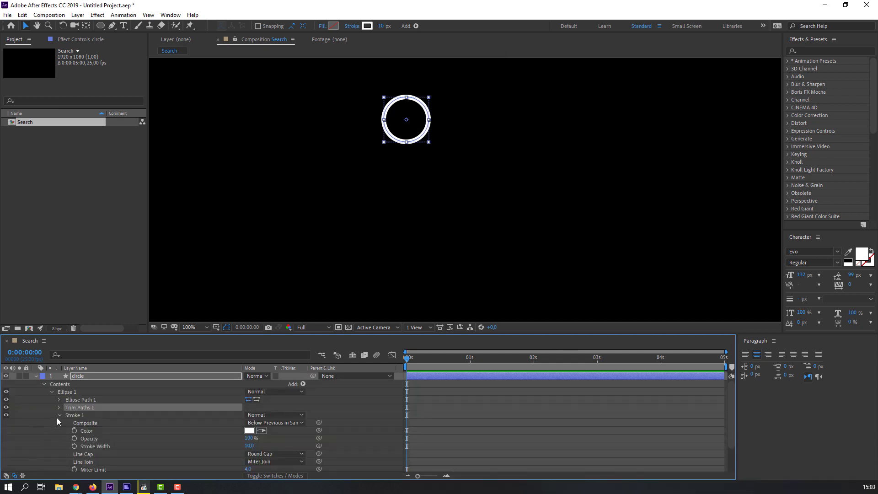
left_click(59, 416)
left_click(58, 408)
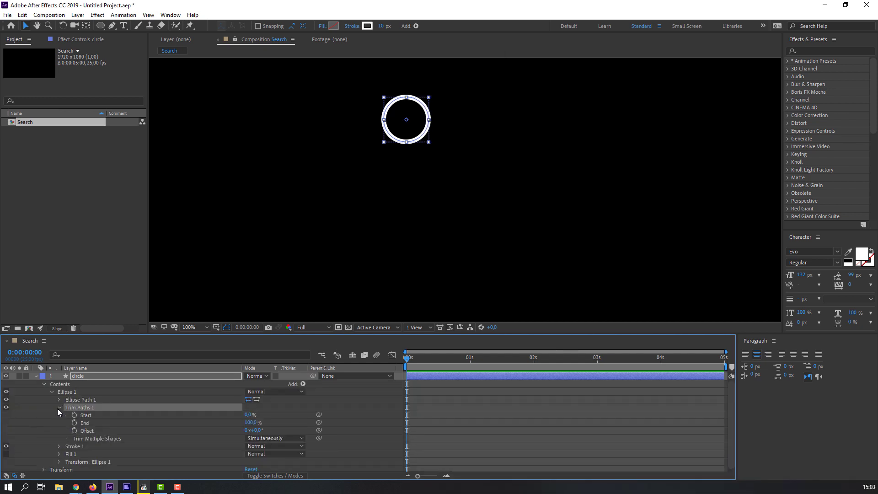
left_click(84, 422)
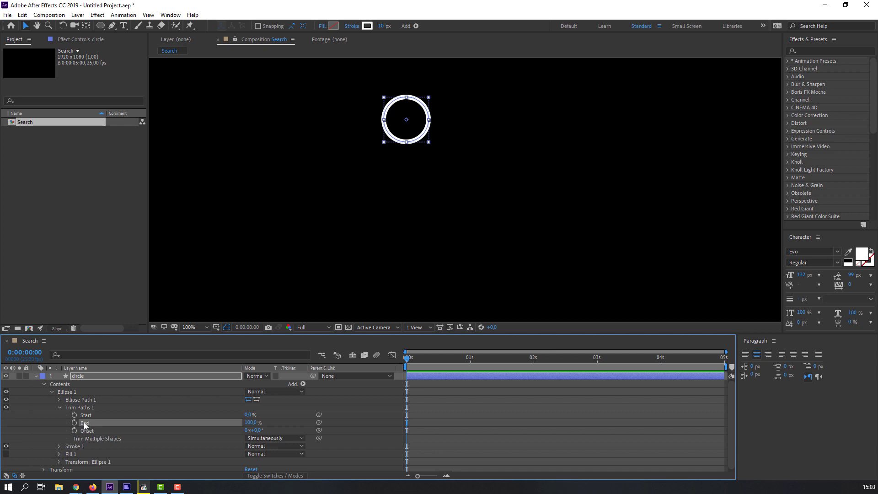
left_click(251, 423)
type("0")
key("Return")
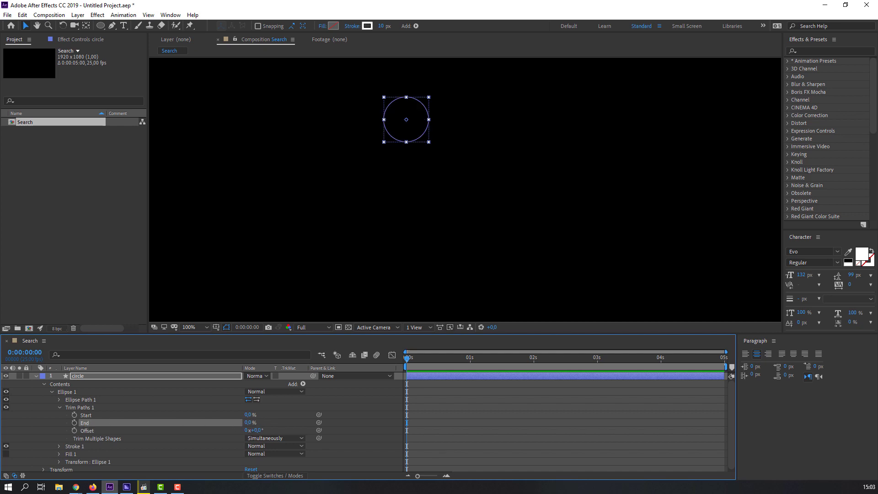
Keyframe Trim Paths End at 0% at the start and 100% at frame 12, then preview
left_click(74, 422)
left_click_drag(410, 358, 438, 363)
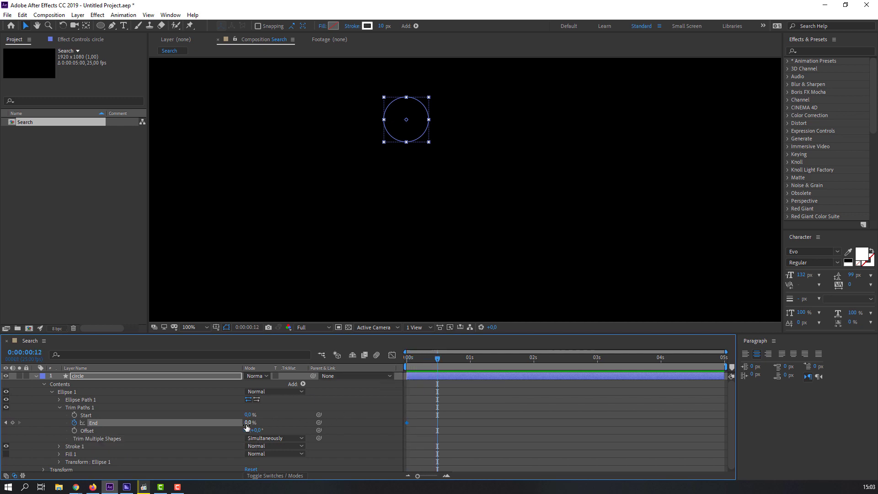
left_click(249, 422)
type("100")
key("Return")
key("space")
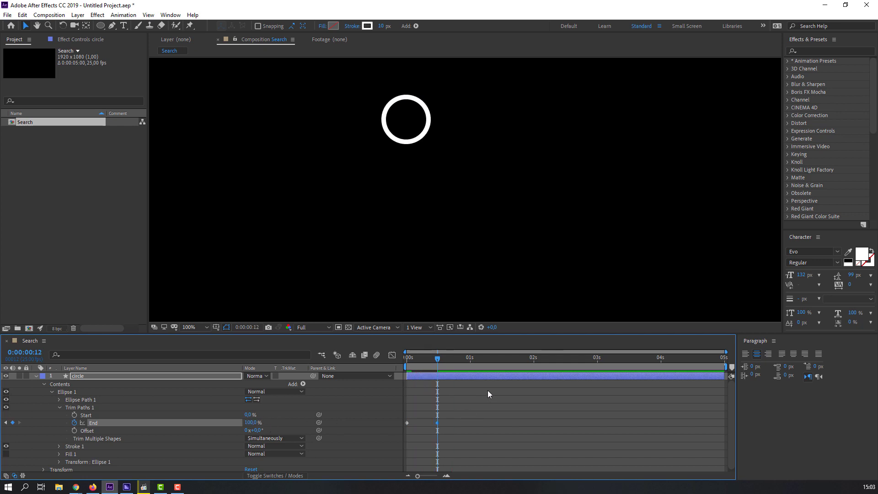
key("space")
Apply Easy Ease to both End keyframes and preview the draw-on
left_click_drag(475, 414, 401, 423)
right_click(407, 422)
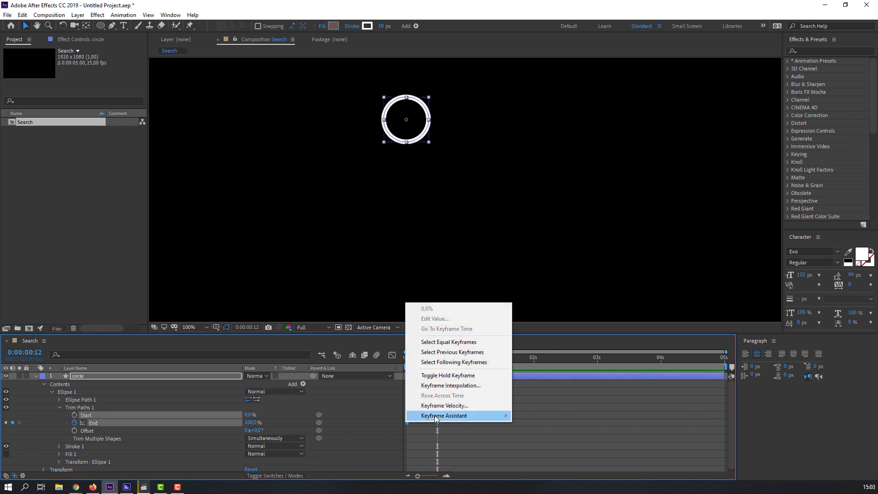
mouse_move(436, 419)
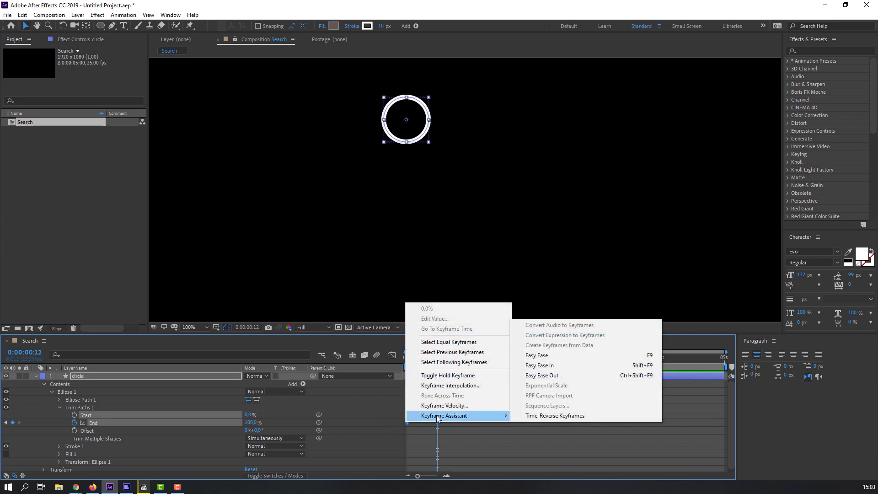
left_click(554, 356)
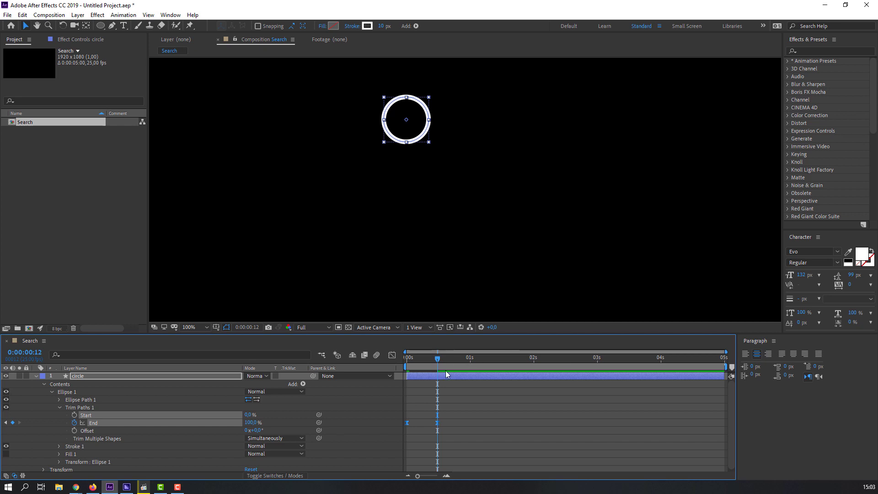
key("space")
Steepen the End speed curve to about 400 %/sec and push the last keyframe later
left_click(392, 355)
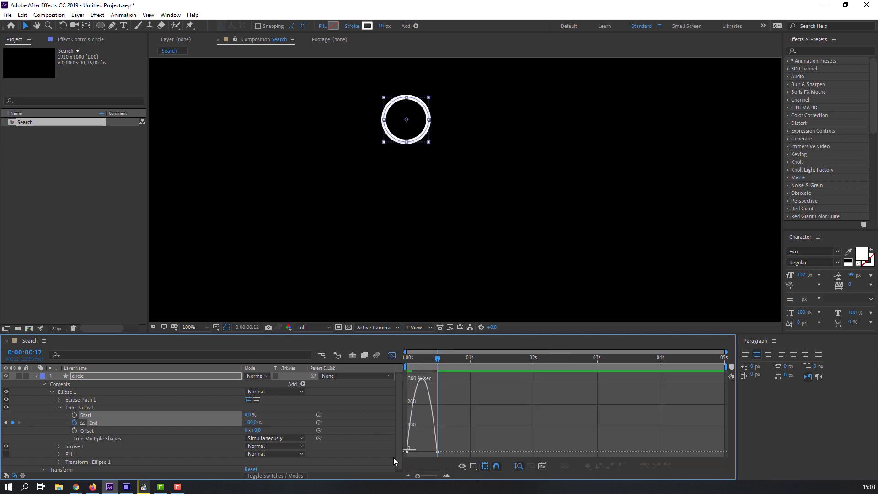
left_click_drag(419, 451, 427, 452)
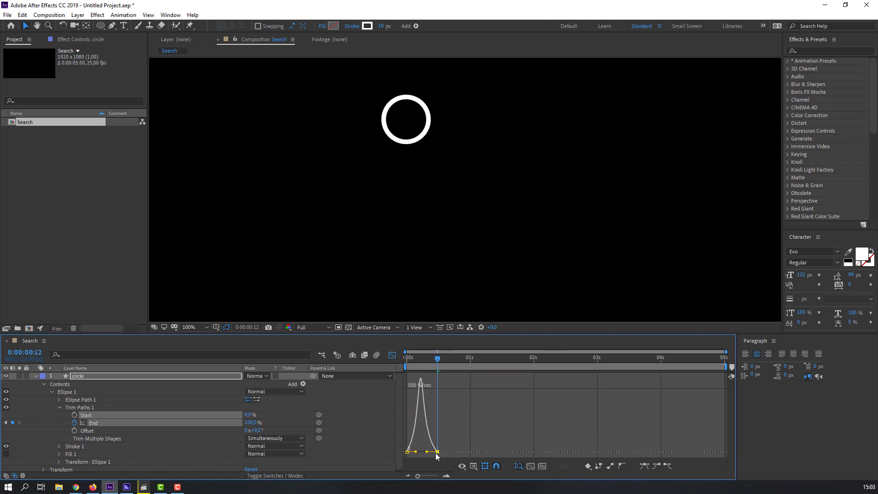
left_click(392, 355)
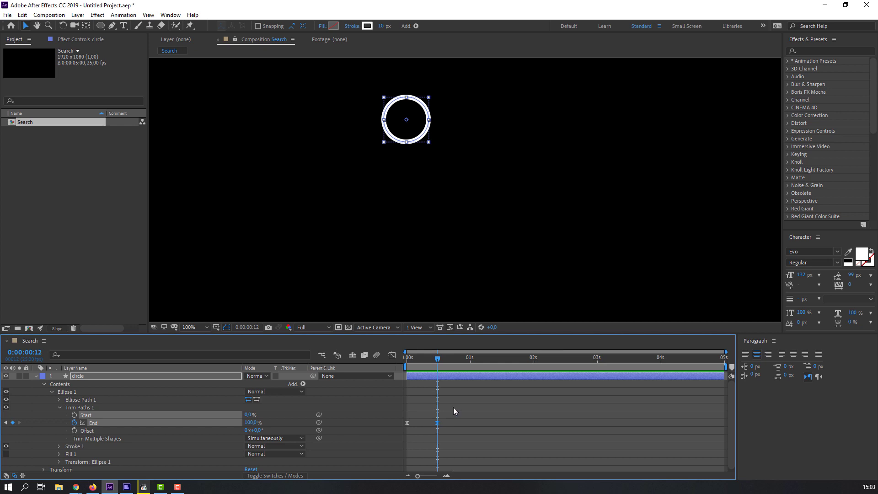
left_click(454, 410)
left_click_drag(437, 422, 462, 423)
key("space")
key("space")
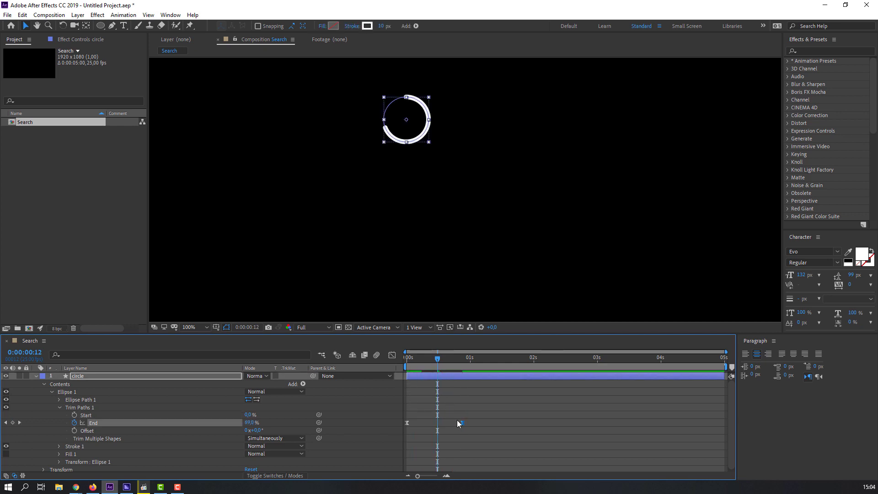
Collapse the circle layer and close the speed graph
left_click(392, 356)
scroll(424, 223, "down", 2)
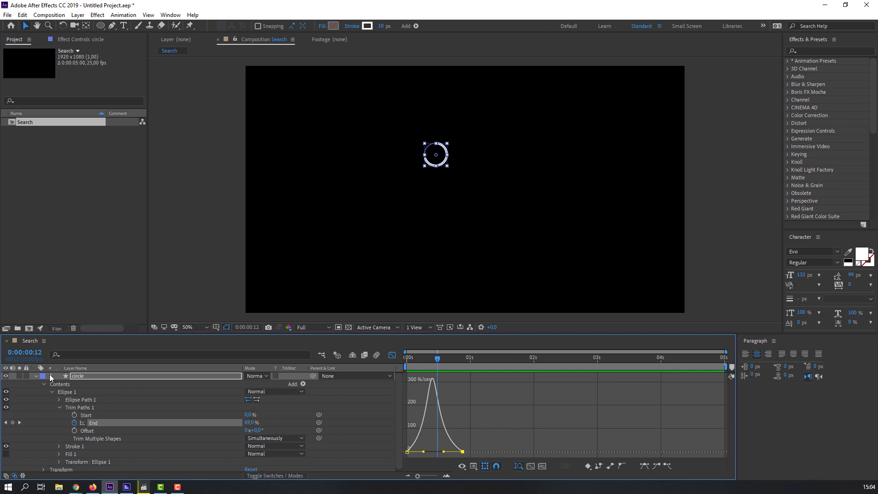
left_click(36, 376)
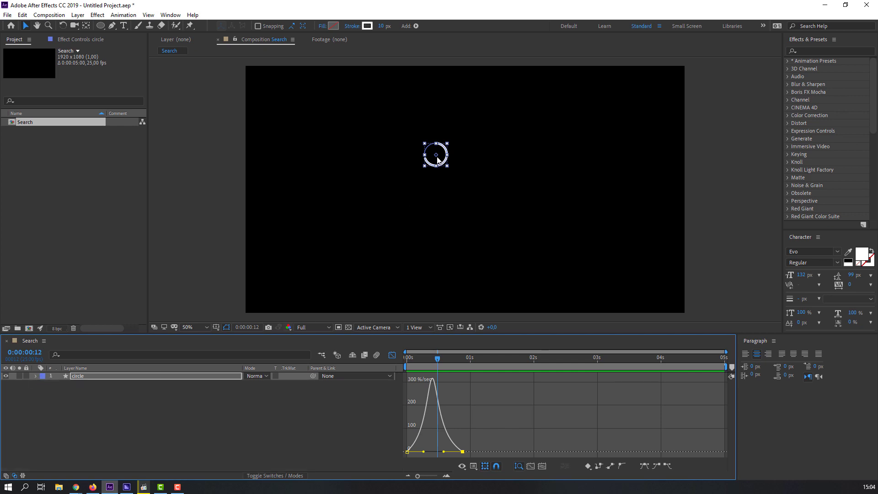
left_click(392, 355)
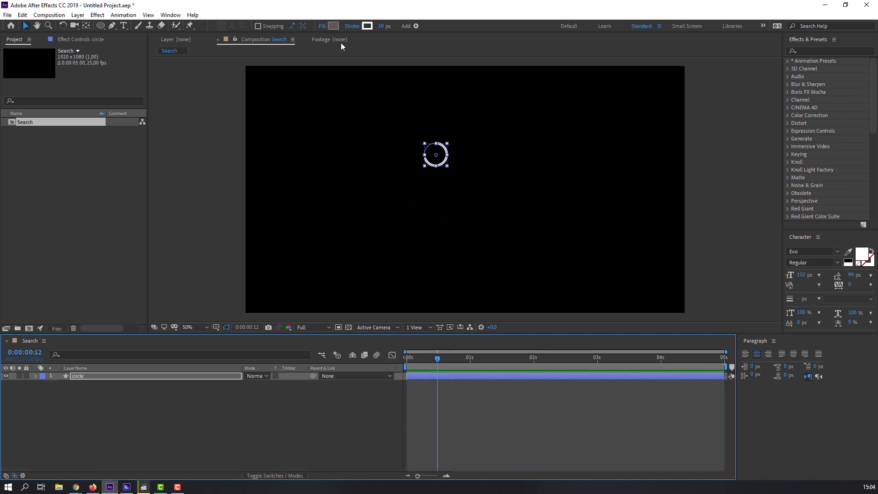
Centre the circle horizontally and vertically in the composition with the Align panel, Position 960,540
left_click(172, 15)
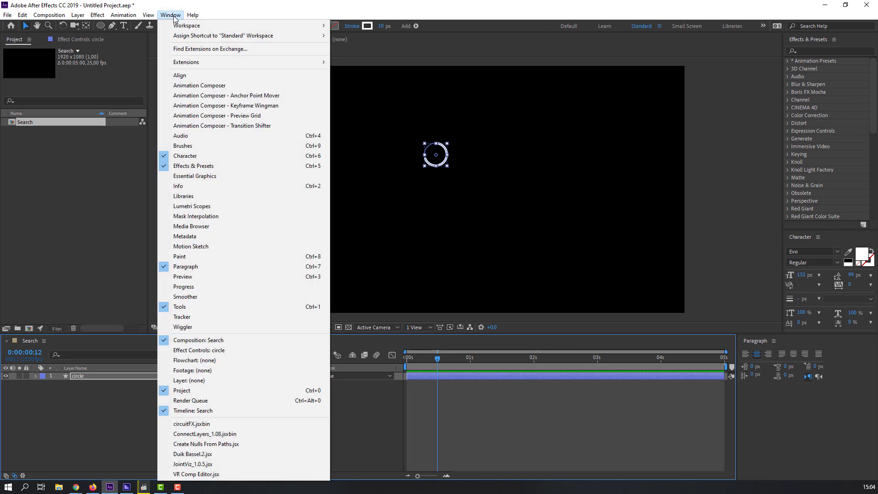
left_click(180, 76)
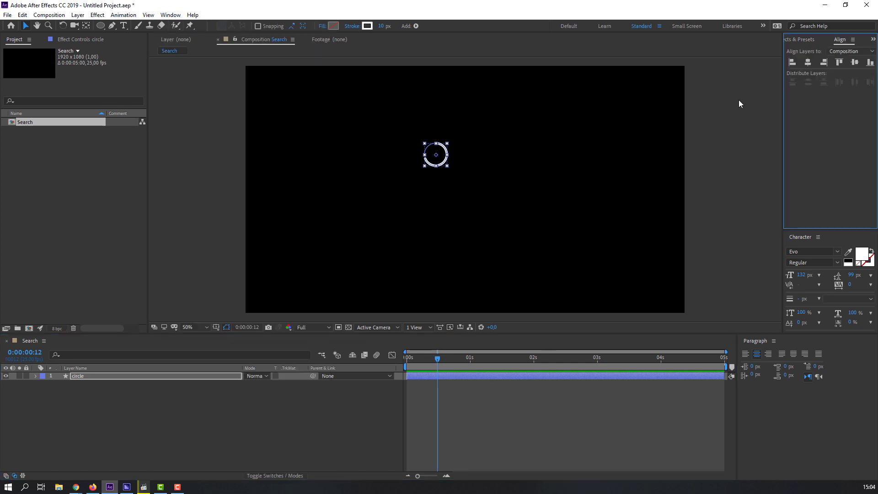
left_click(808, 62)
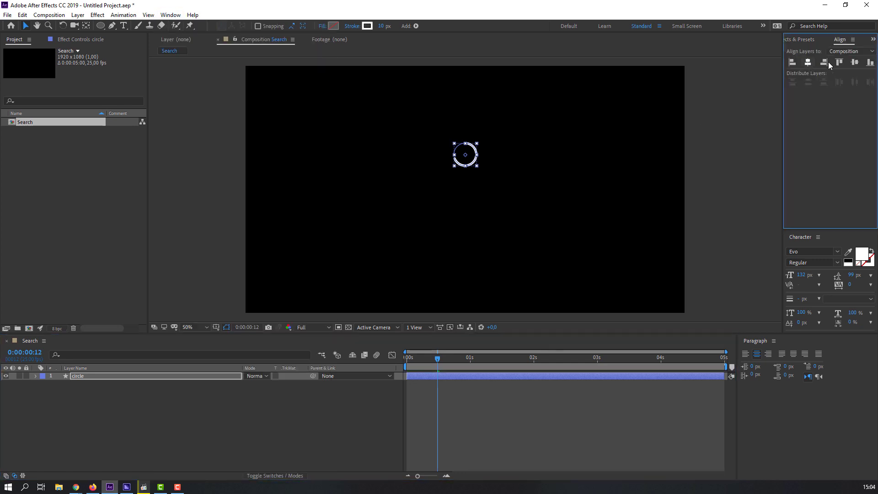
left_click(857, 64)
left_click(252, 429)
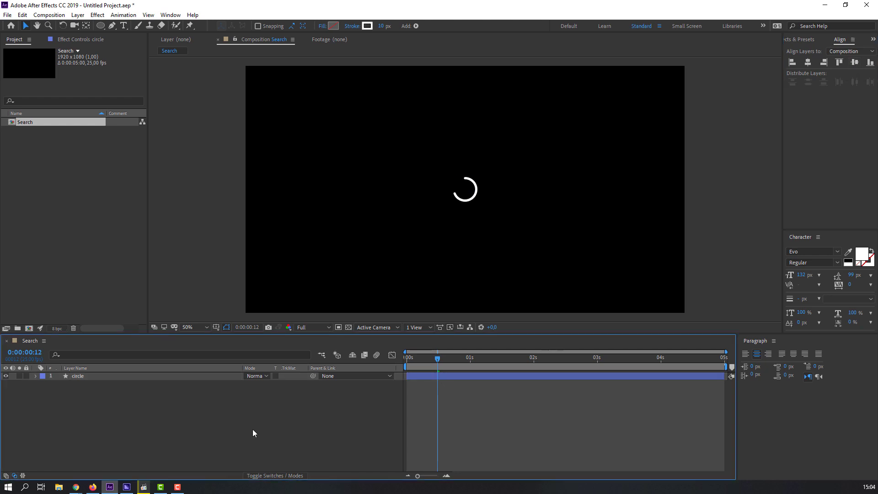
left_click(448, 224)
left_click(407, 359)
left_click(74, 375)
Keyframe the circle's Position at frames 0, 10 and 20 so it rises and drops back
key("p")
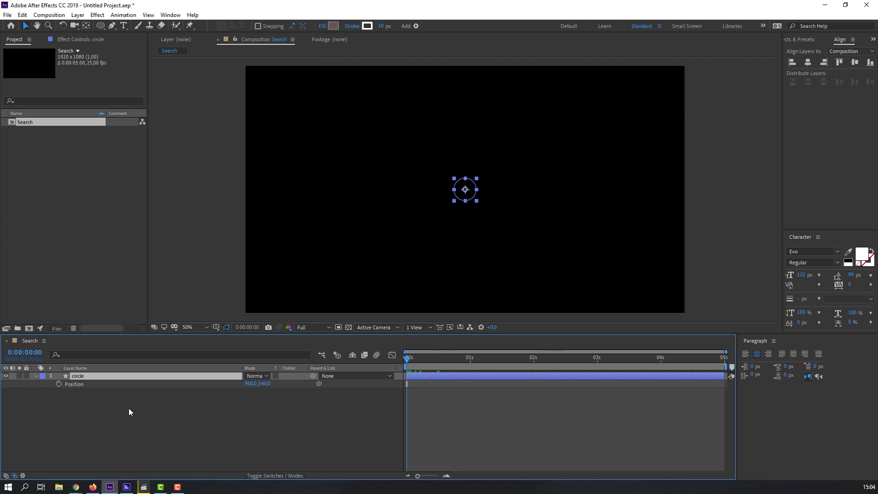
left_click(58, 384)
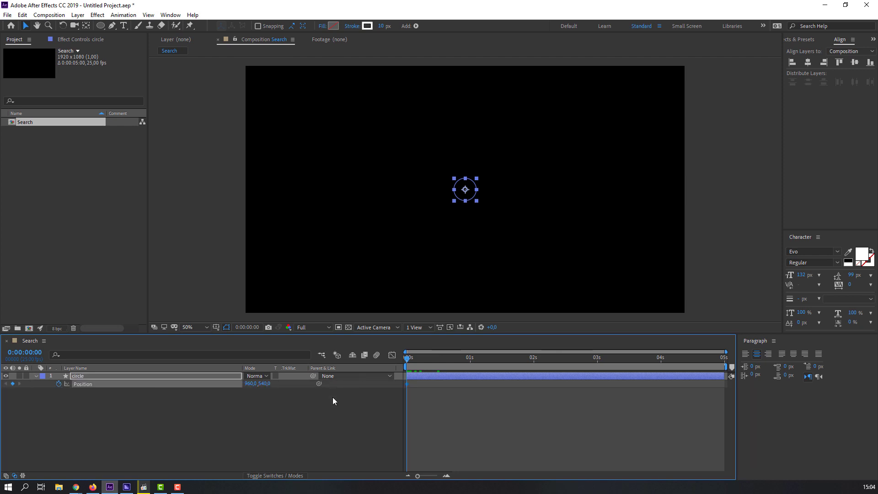
key("shift+Page_Down")
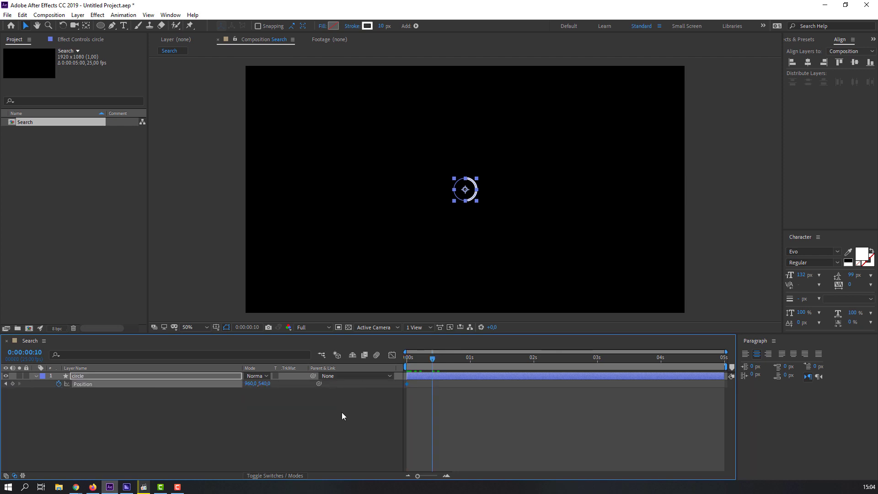
left_click_drag(265, 384, 148, 388)
key("space")
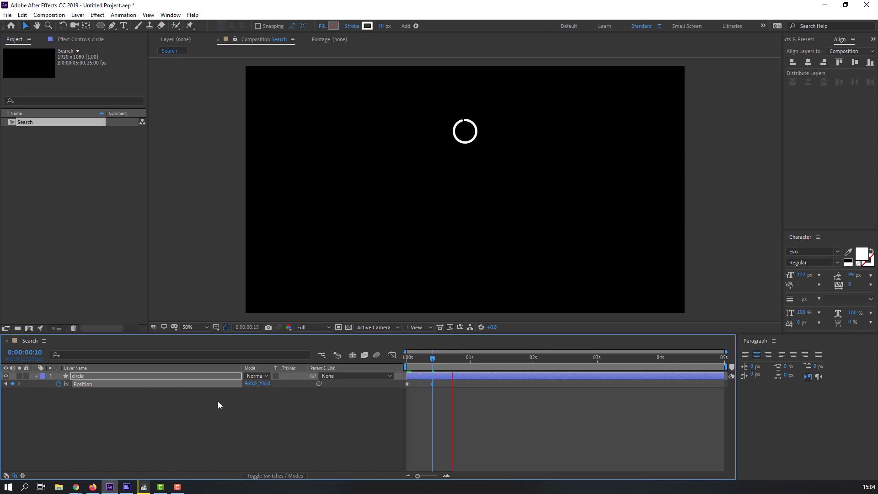
key("space")
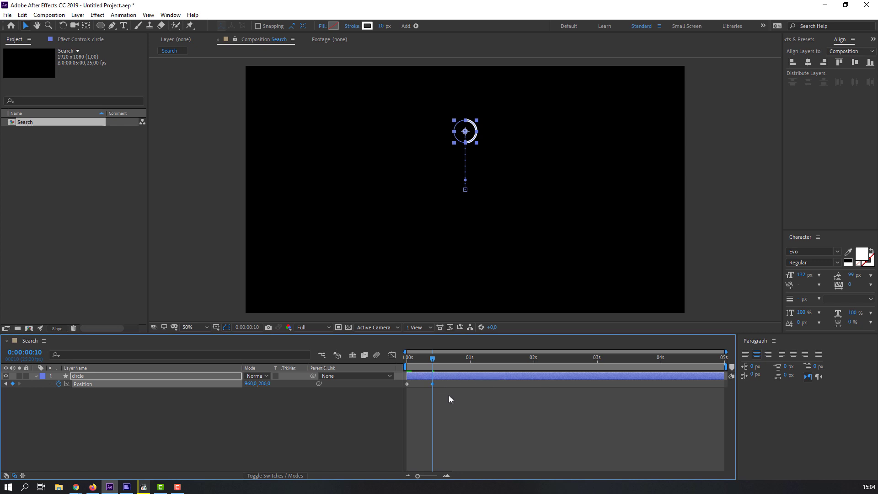
key("space")
key("space")
left_click_drag(412, 382, 408, 394)
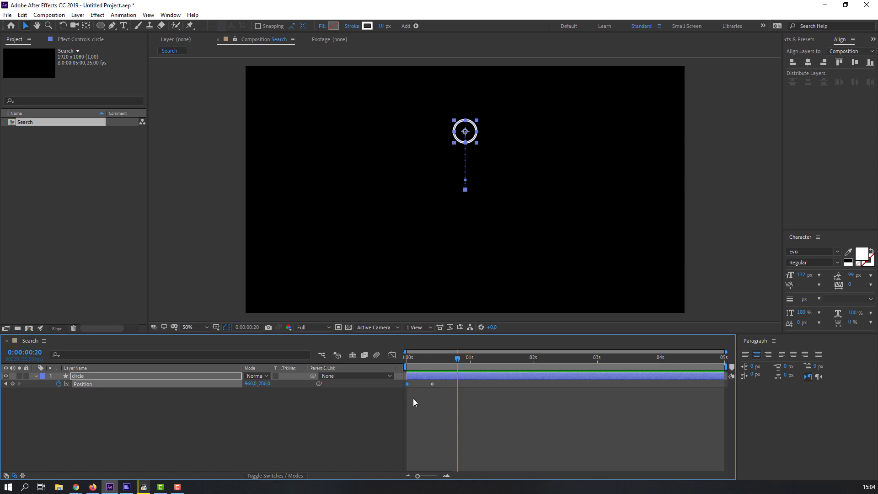
key("space")
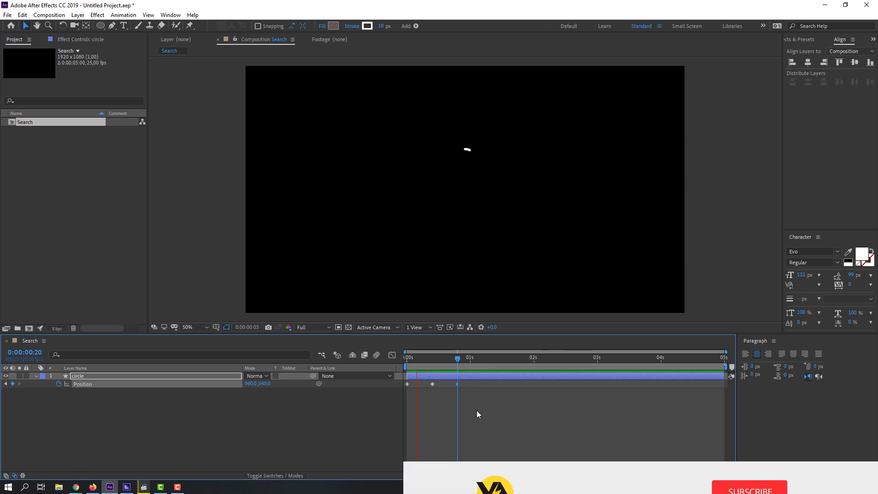
key("space")
Apply Easy Ease to all three Position keyframes
left_click_drag(474, 385, 402, 388)
right_click(407, 383)
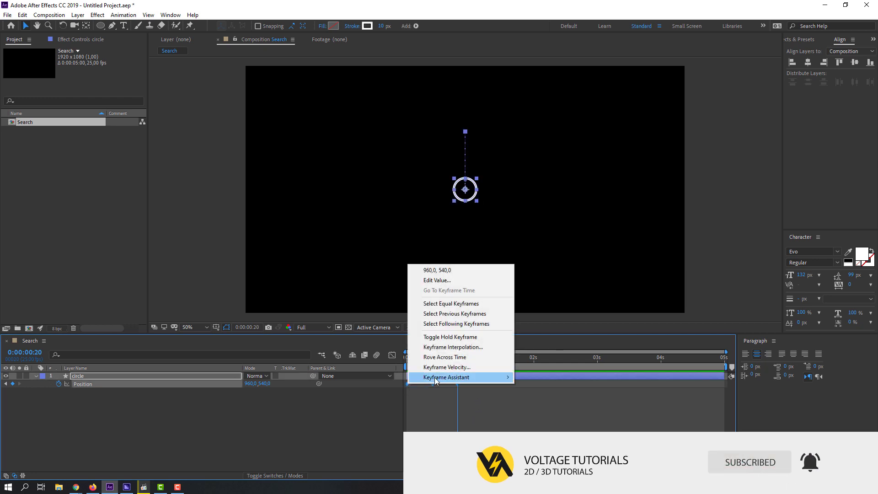
mouse_move(446, 380)
left_click(538, 407)
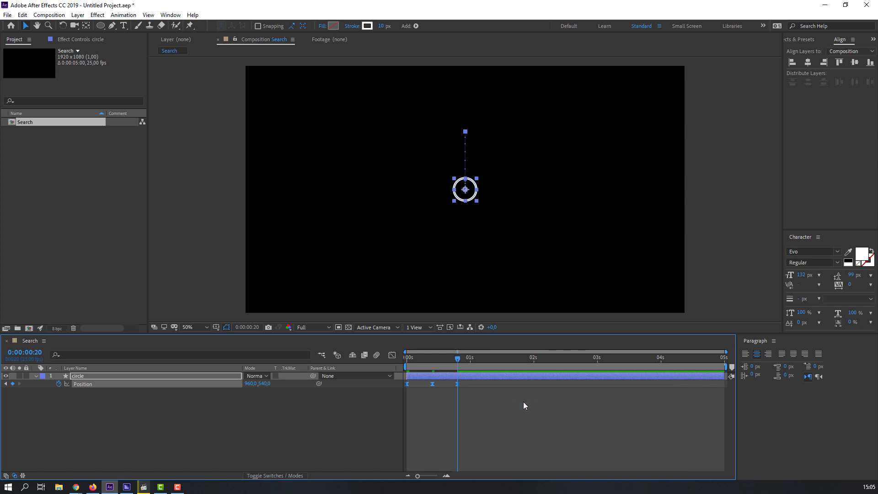
Drag the easing influence handles in the speed graph to make the motion snappier
left_click(395, 355)
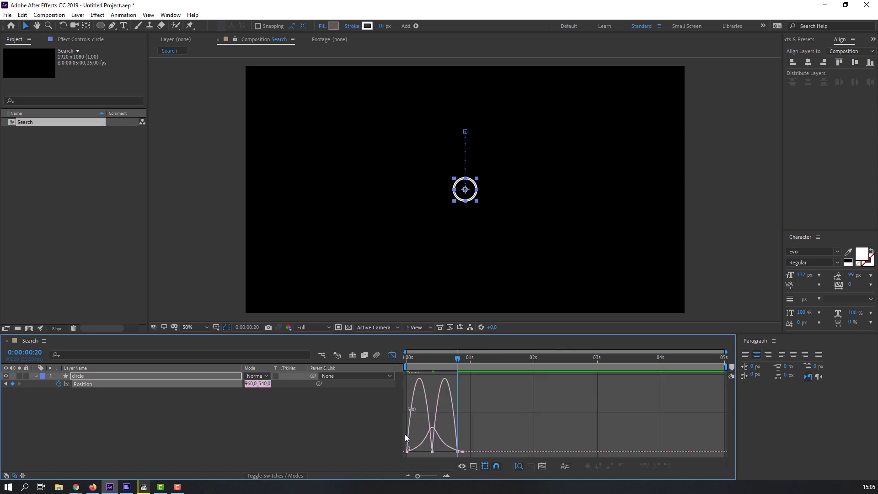
key("ctrl+a")
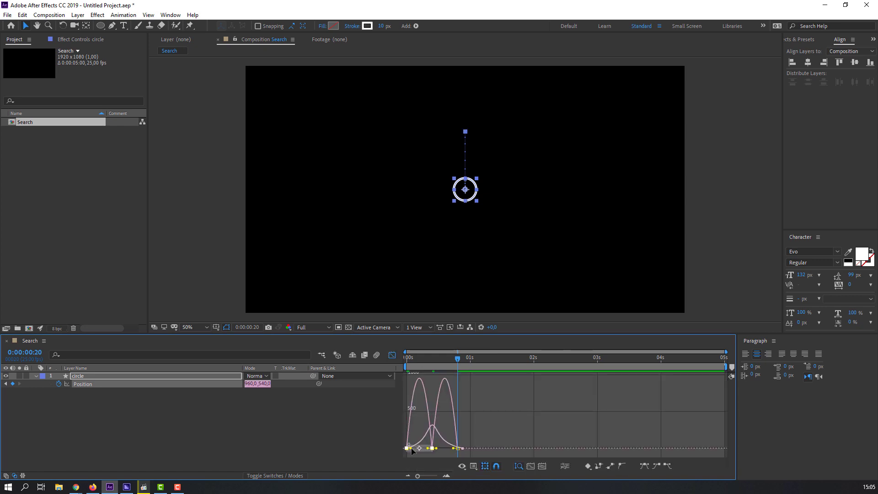
left_click_drag(413, 449, 443, 453)
key("space")
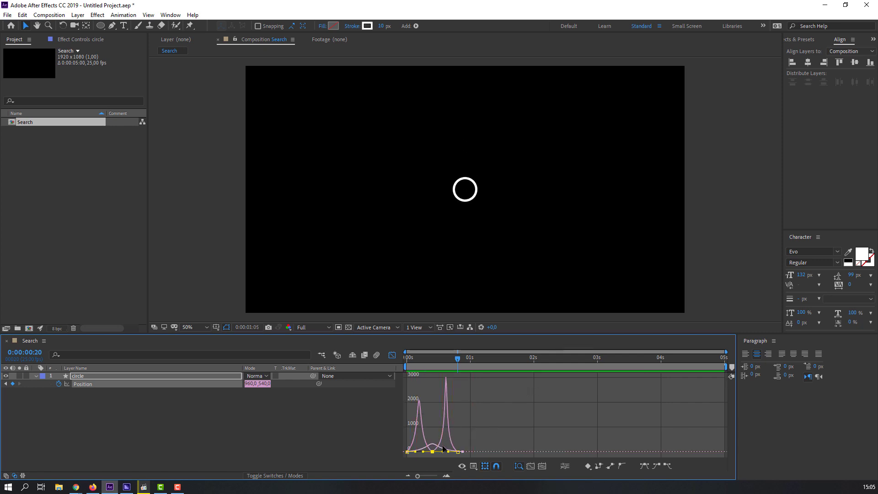
left_click_drag(448, 452, 457, 452)
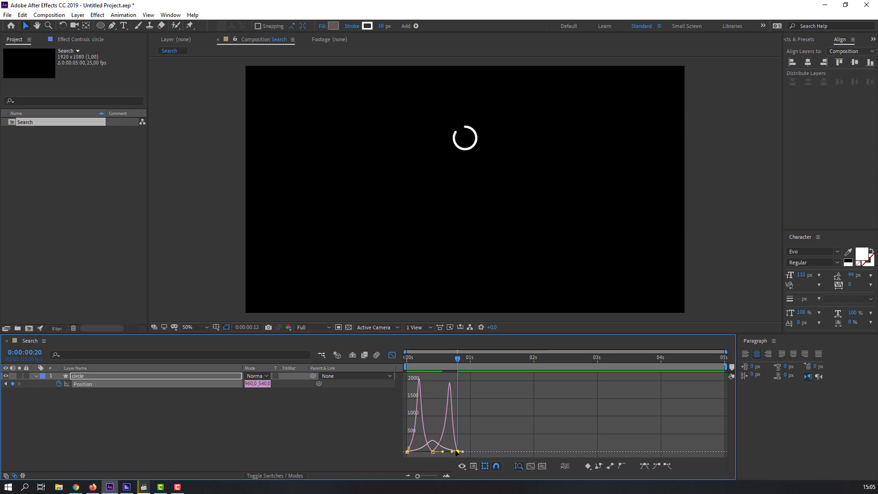
left_click(392, 356)
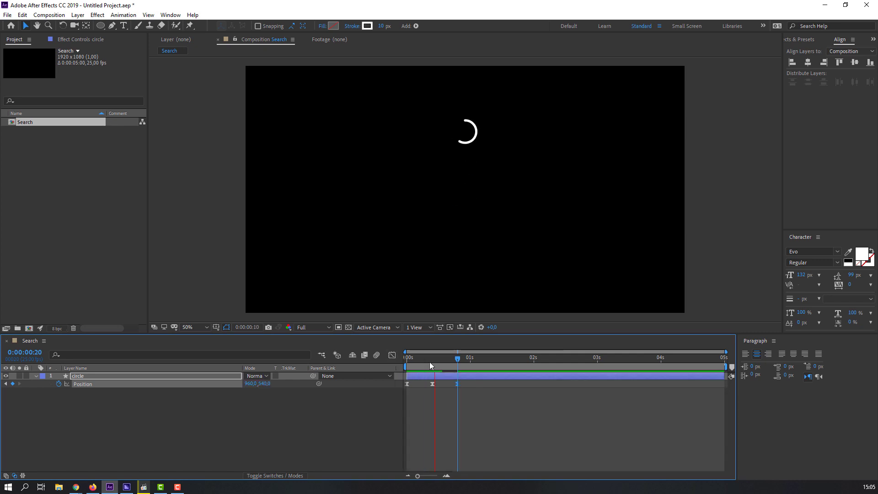
Draw a diagonal Pen stroke outward from the circle's lower-right edge as the magnifier handle
left_click(455, 361)
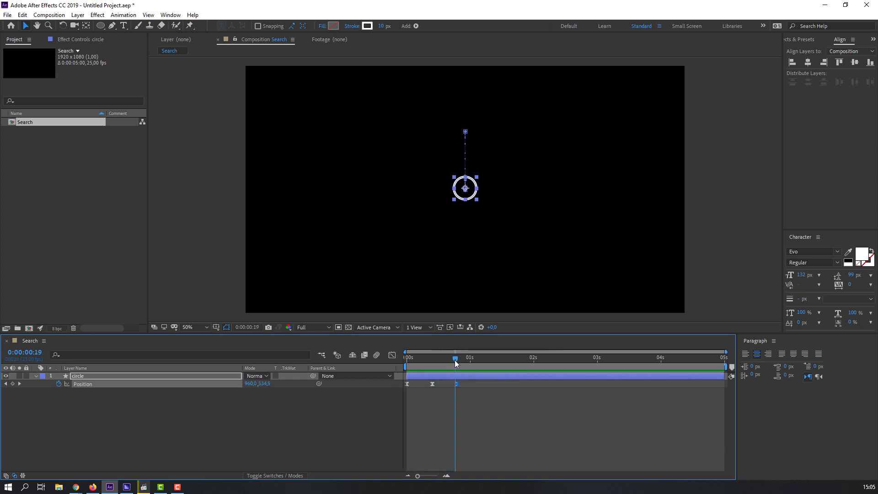
left_click(254, 433)
left_click(109, 27)
key("period")
key("period")
key("period")
left_click_drag(516, 228, 374, 180)
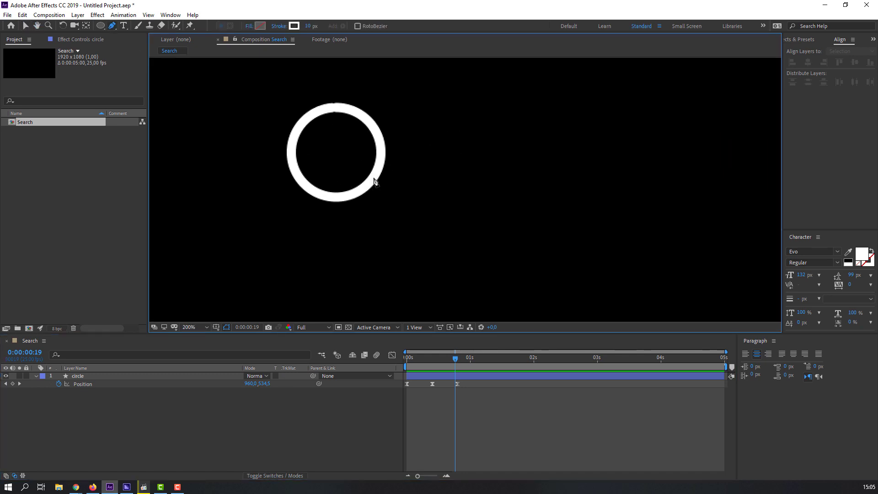
left_click(374, 178)
left_click(407, 203)
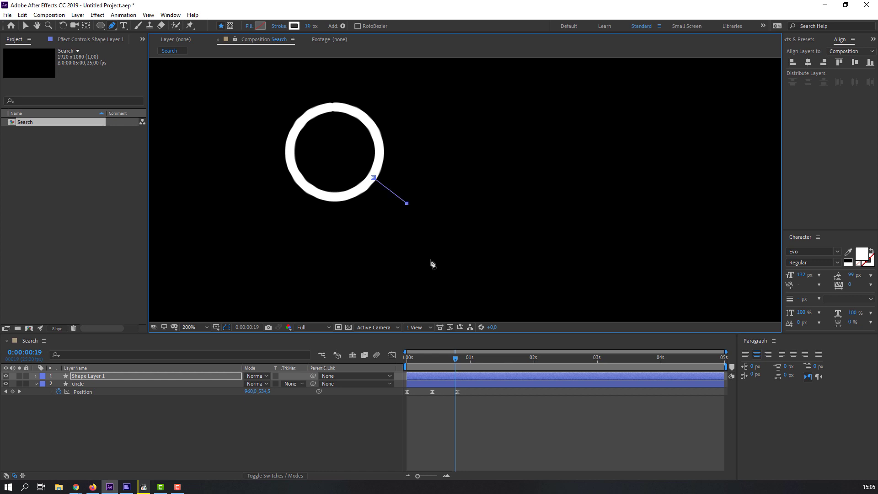
left_click(25, 25)
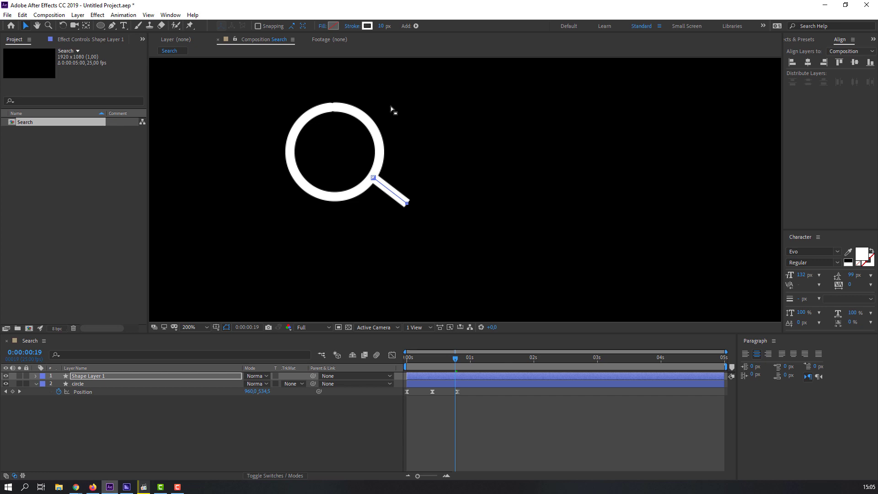
Rename the new shape layer to 'line'
left_click(76, 375)
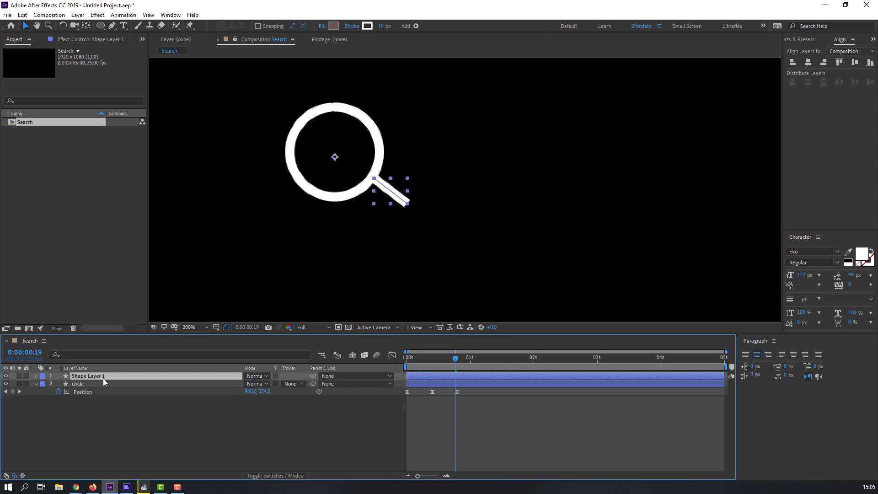
key("Return")
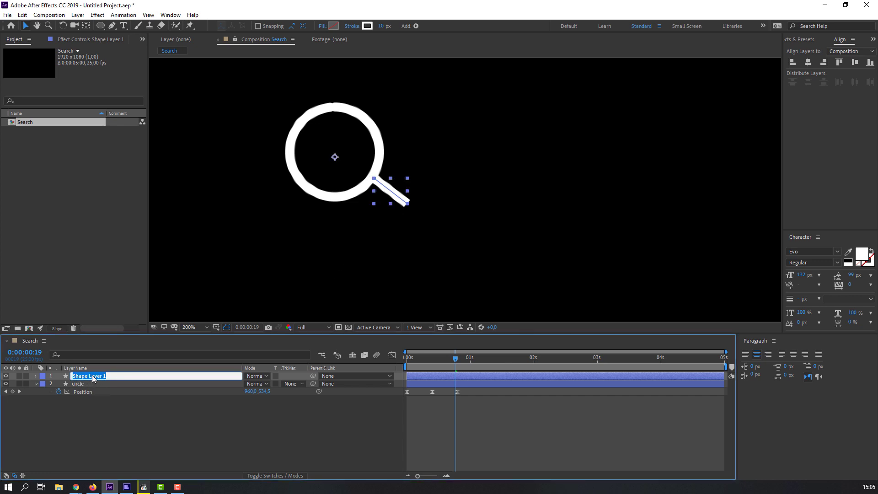
key("Return")
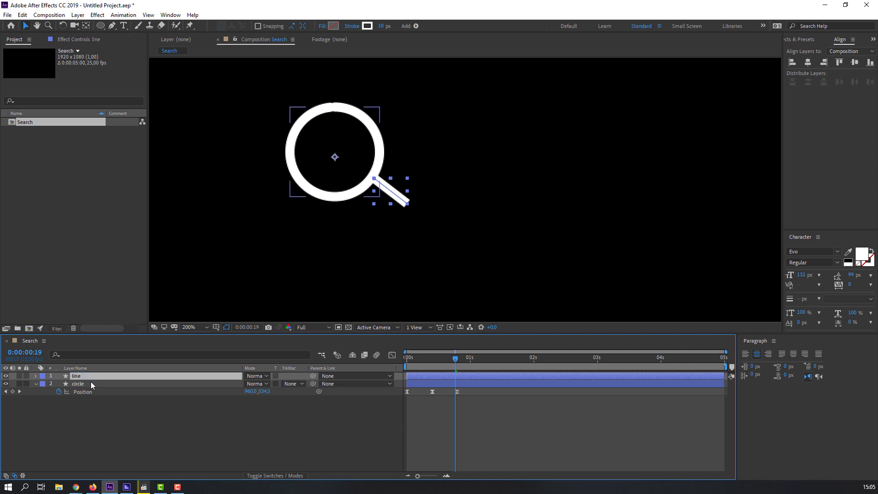
Set the Line Cap of the line's Shape 1 > Stroke 1 to Round Cap
left_click(35, 377)
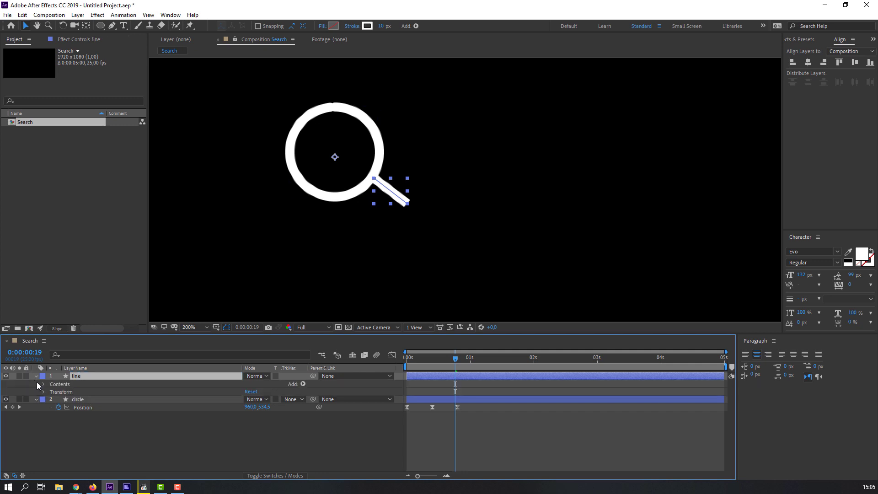
left_click(44, 383)
left_click(51, 392)
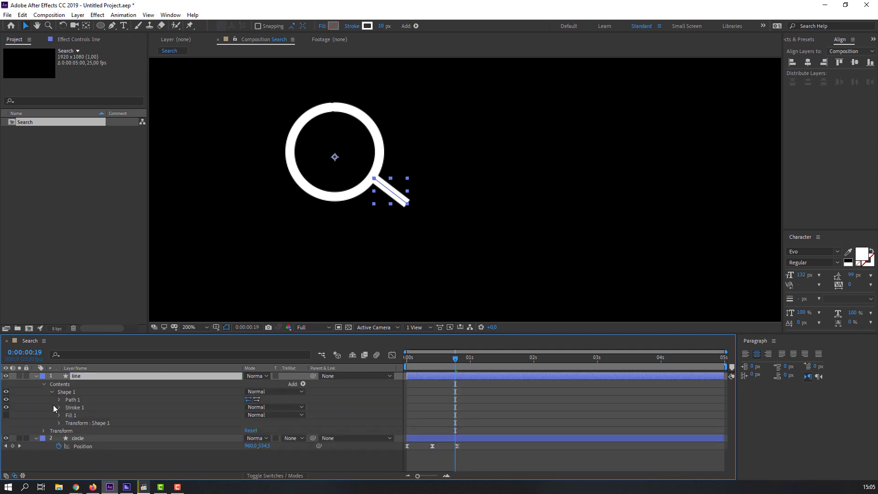
left_click(59, 408)
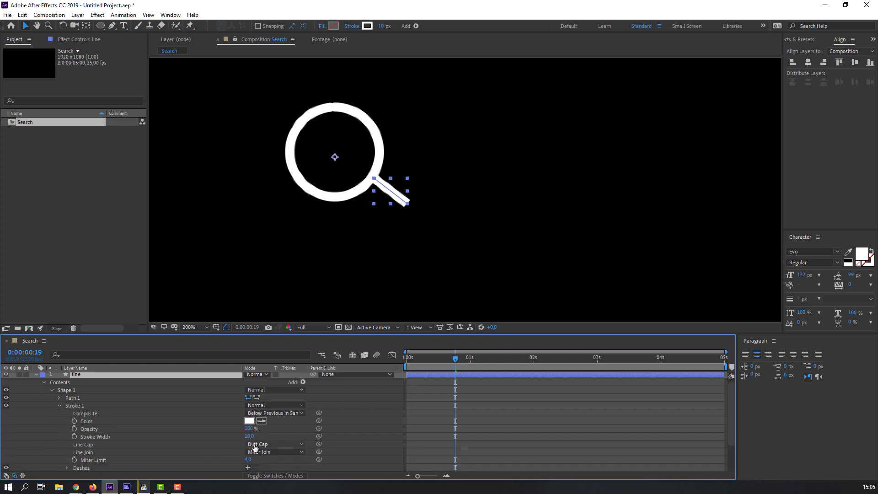
left_click(255, 446)
left_click(271, 424)
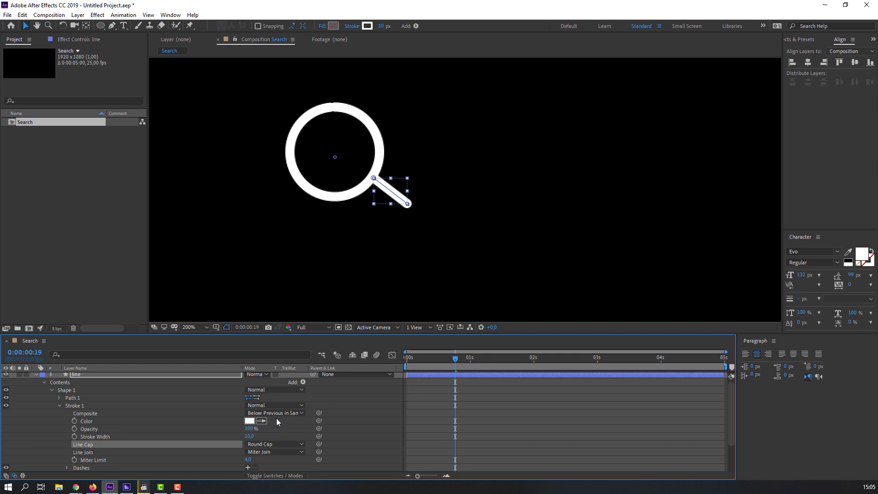
scroll(428, 235, "up", 4)
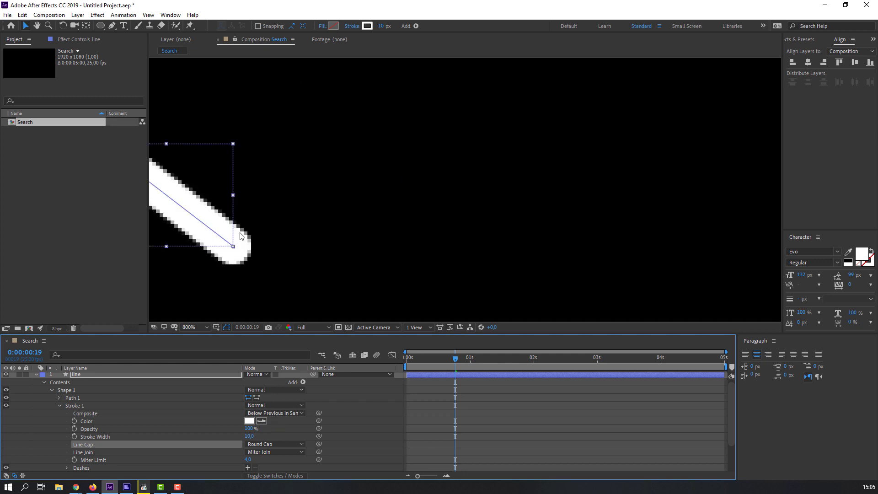
left_click(37, 374)
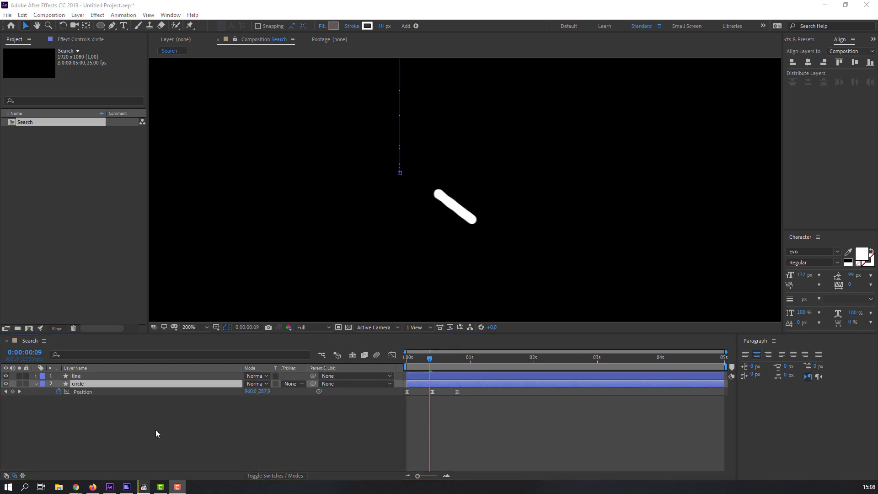
Add Trim Paths to the line and set its End to 0%
left_click(78, 376)
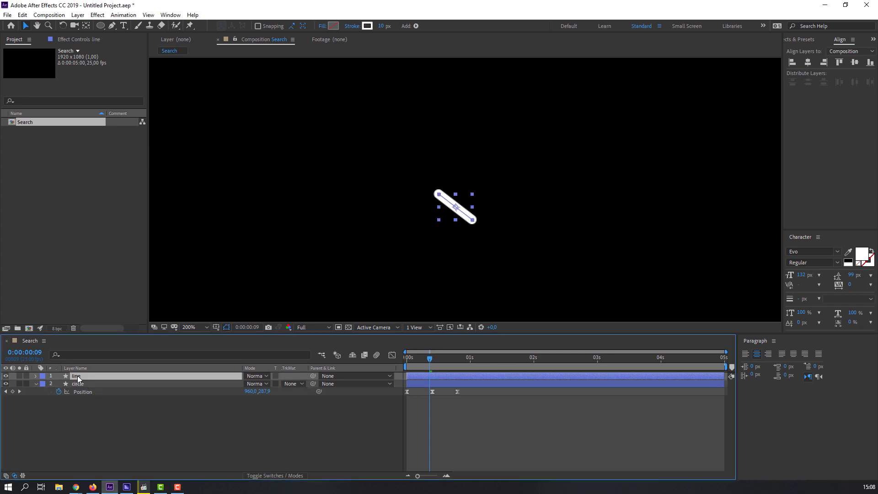
left_click(416, 26)
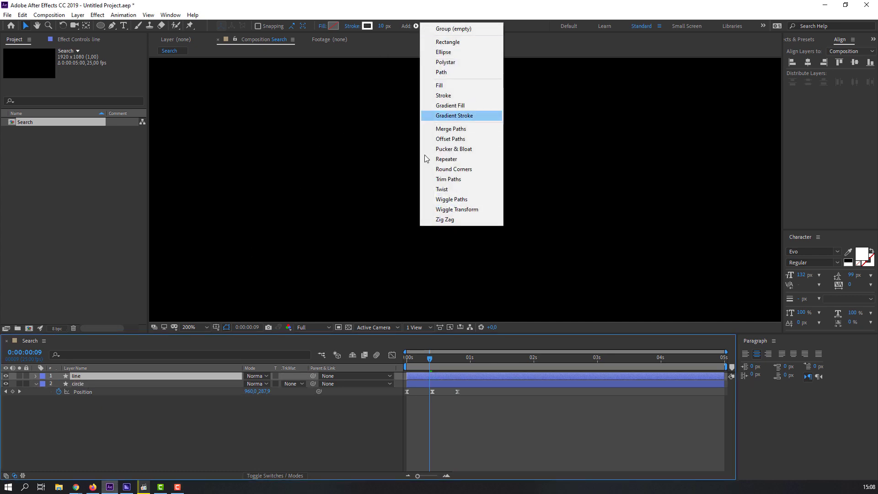
left_click(441, 179)
left_click(52, 392)
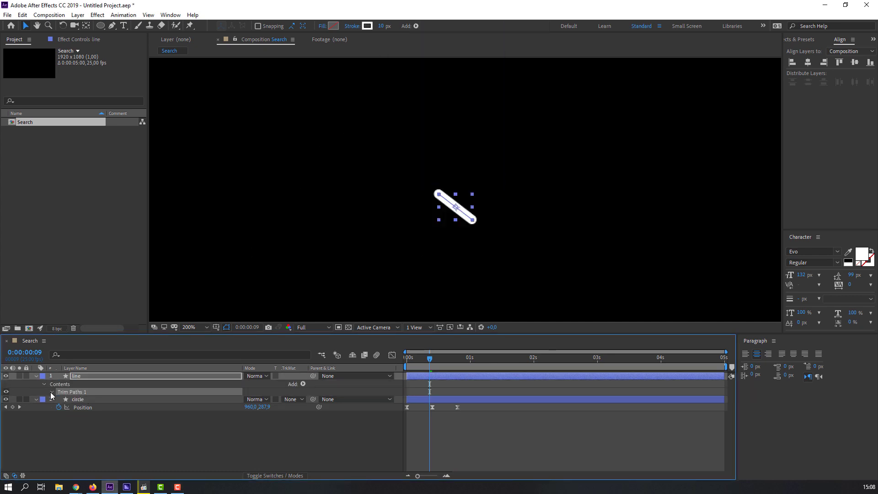
left_click(75, 407)
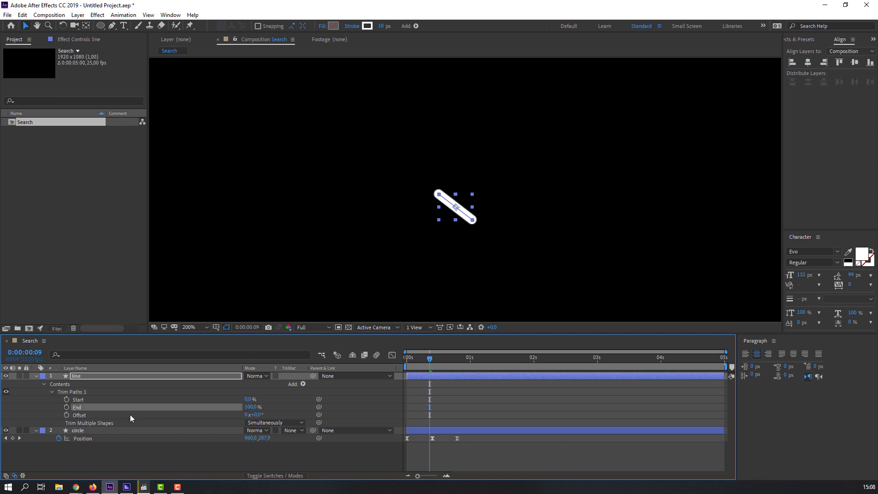
left_click(250, 407)
type("0")
key("Return")
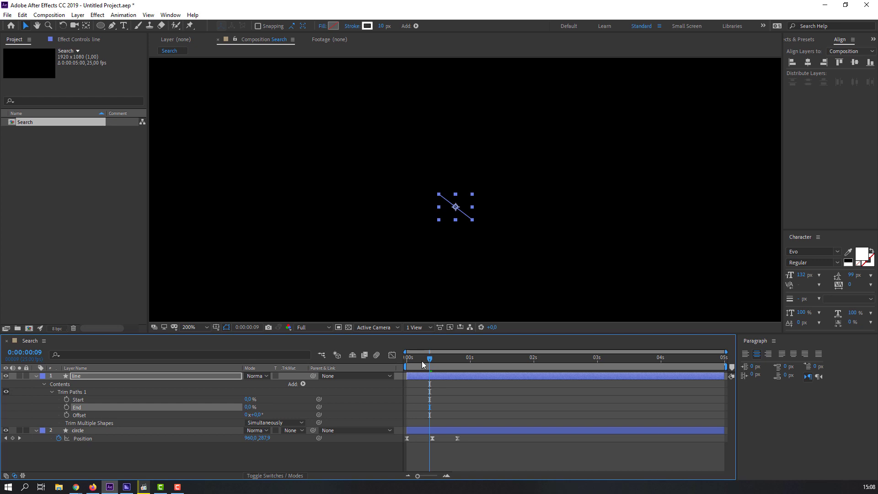
Keyframe the line's End to 100% at frame 10, the circle's next keyframe, and preview
left_click_drag(423, 365, 407, 361)
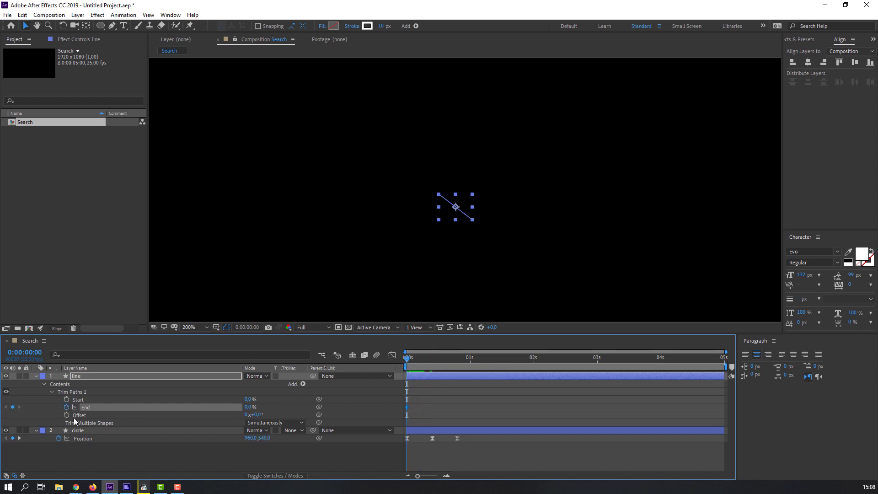
key("k")
left_click(250, 407)
type("100")
key("Return")
key("space")
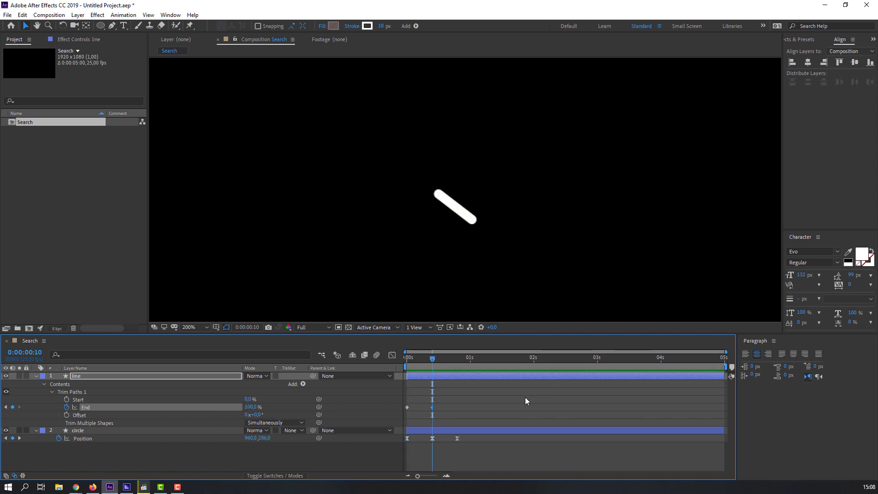
key("space")
Apply Easy Ease to the line's two End keyframes and preview
left_click_drag(459, 409, 404, 415)
right_click(407, 410)
mouse_move(426, 401)
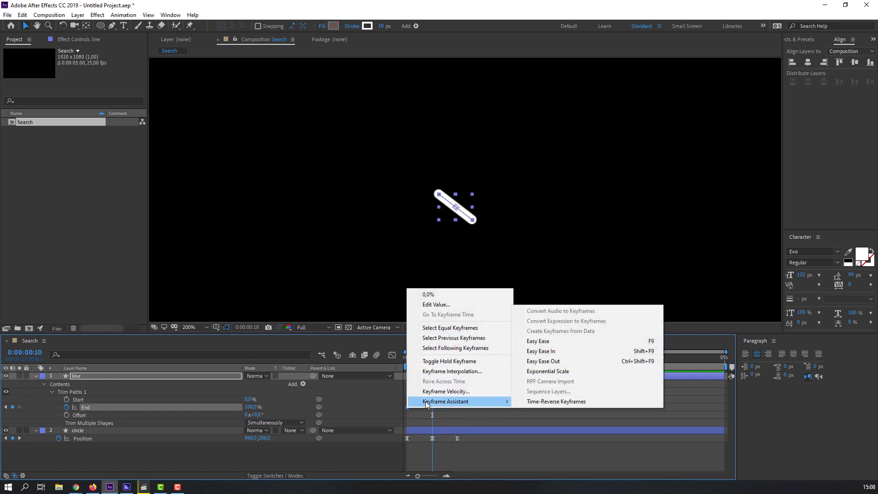
left_click(566, 341)
key("space")
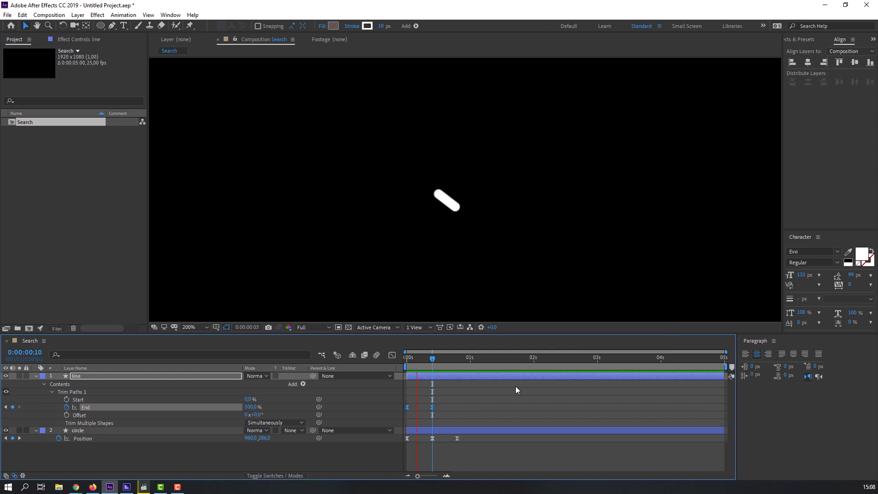
Set the stroke width to 18 px on the circle and 24 px on the line
left_click(295, 217)
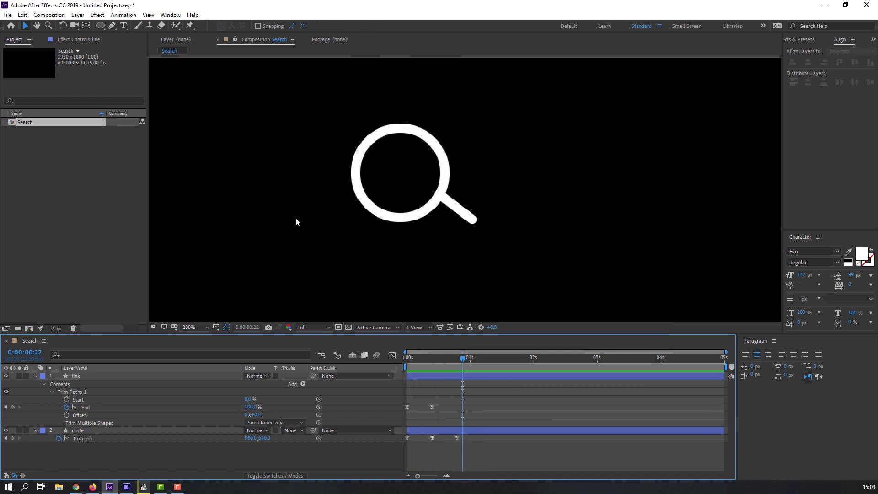
left_click(369, 147)
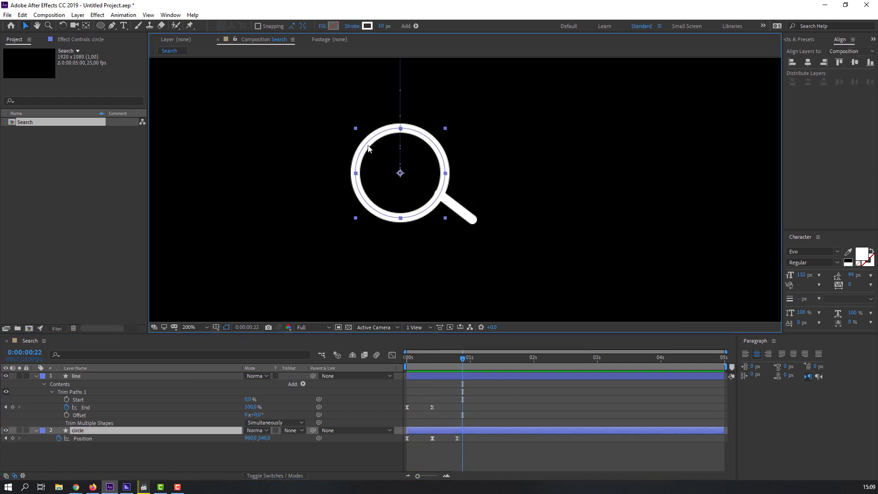
mouse_move(381, 26)
left_mouse_down()
mouse_move(537, 380)
mouse_move(517, 394)
mouse_move(465, 219)
left_mouse_up()
left_click(464, 219)
left_click_drag(379, 28, 390, 55)
Parent the line layer to the circle layer
key("Page_Down")
left_click(453, 222)
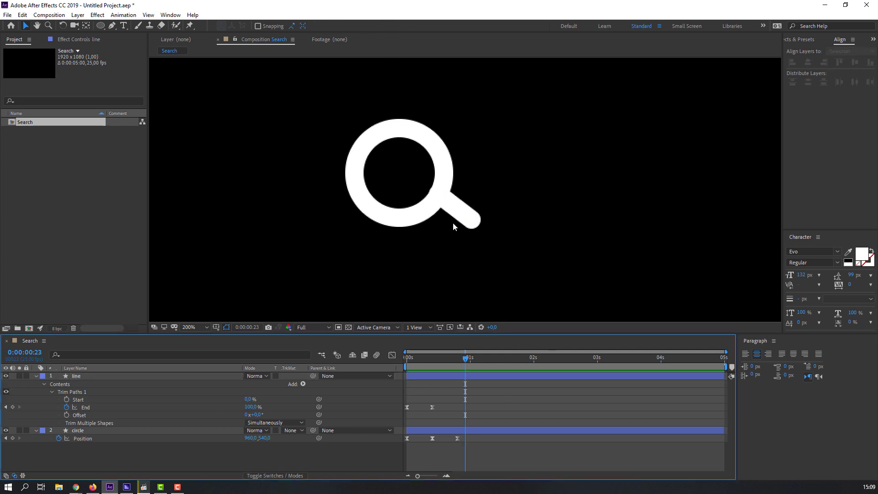
left_click(78, 376)
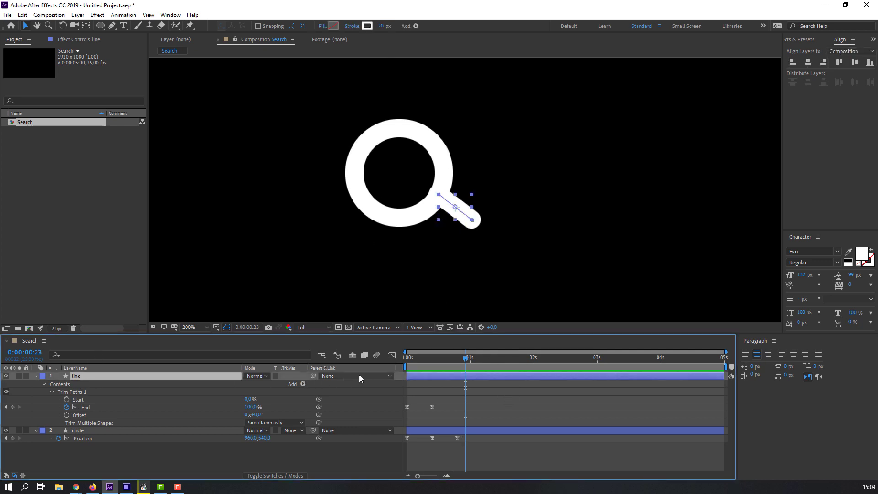
left_click_drag(314, 377, 80, 434)
left_click(144, 466)
key("slash")
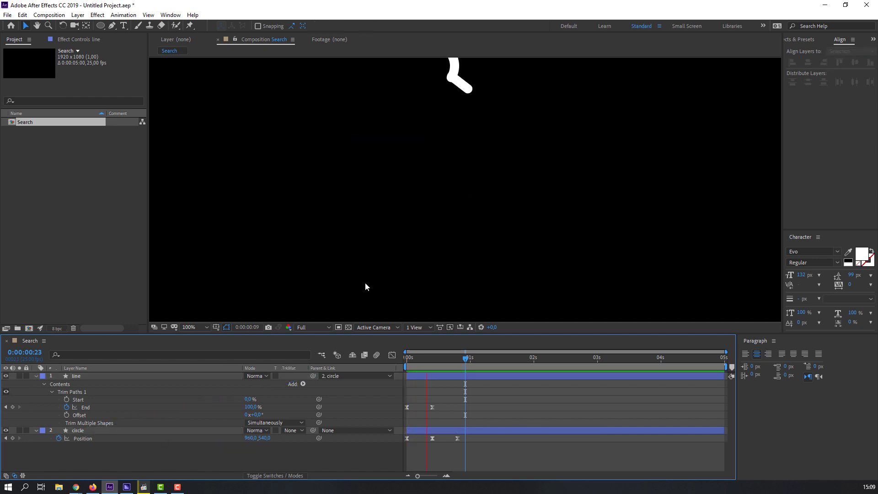
Shift the line layer a few frames later and preview the animation
left_click(413, 376)
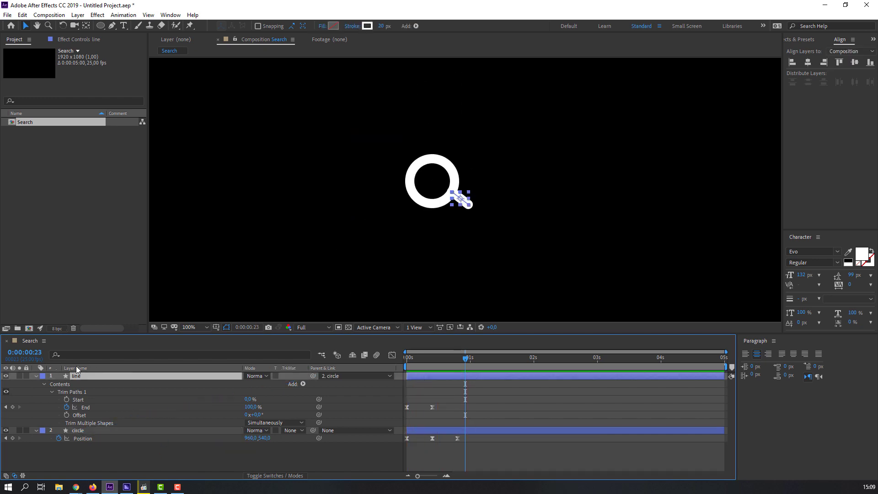
left_click(36, 376)
left_click_drag(427, 374, 442, 376)
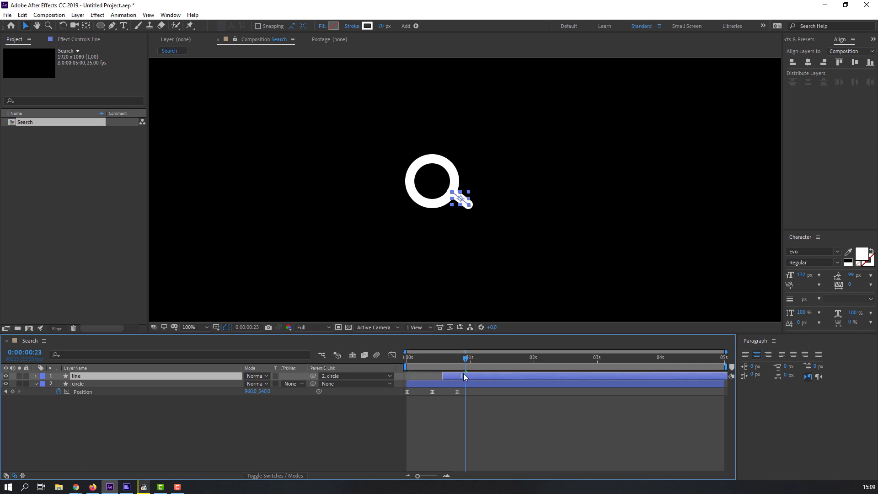
left_click(440, 417)
key("space")
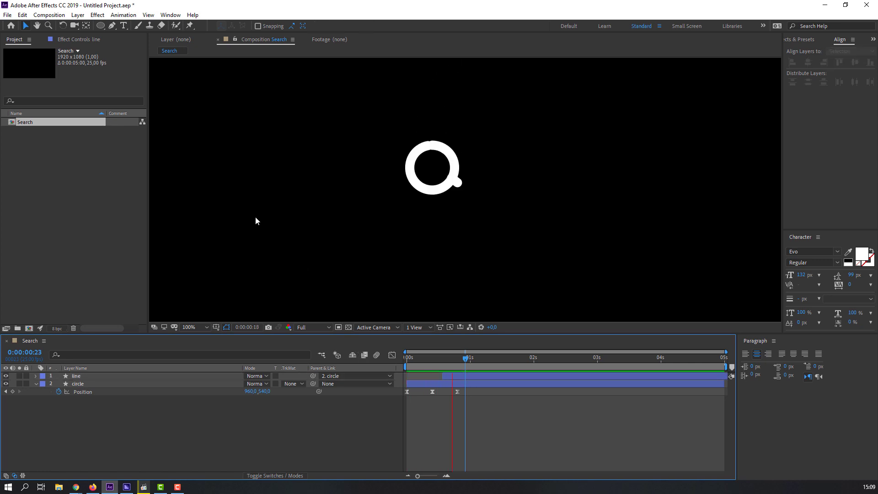
scroll(273, 219, "down", 2)
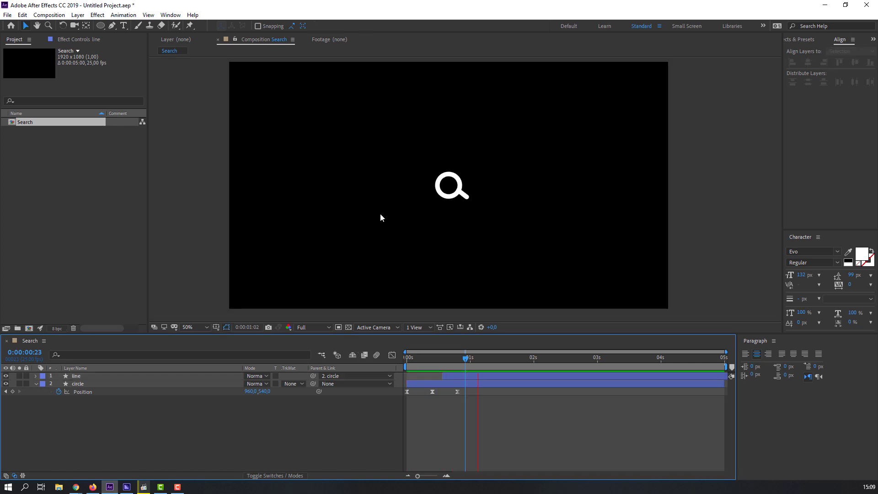
scroll(381, 215, "up", 4)
key("space")
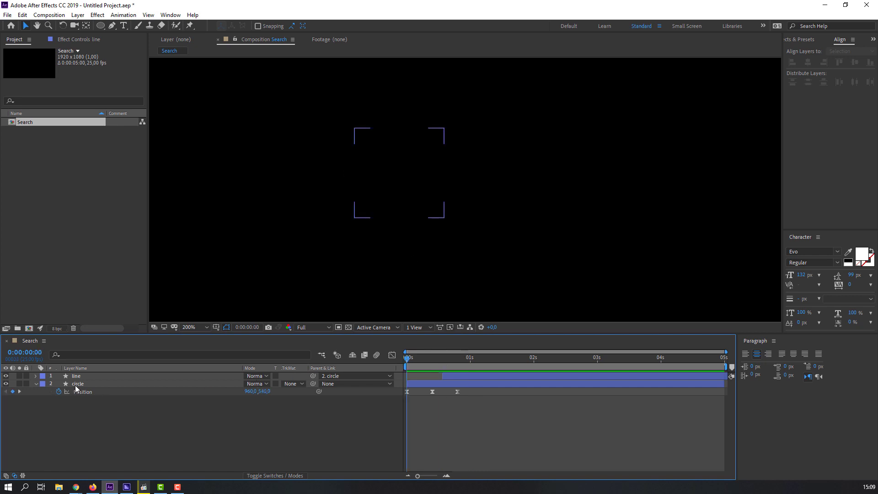
Move the circle's anchor to the ring's bottom centre with Animation Composer's Anchor Point Mover
left_click(75, 385)
key("shift+s")
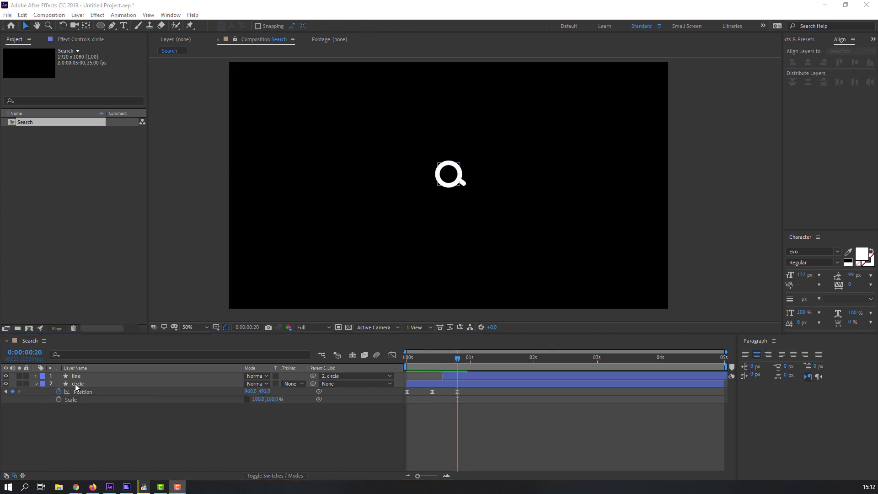
left_click(75, 384)
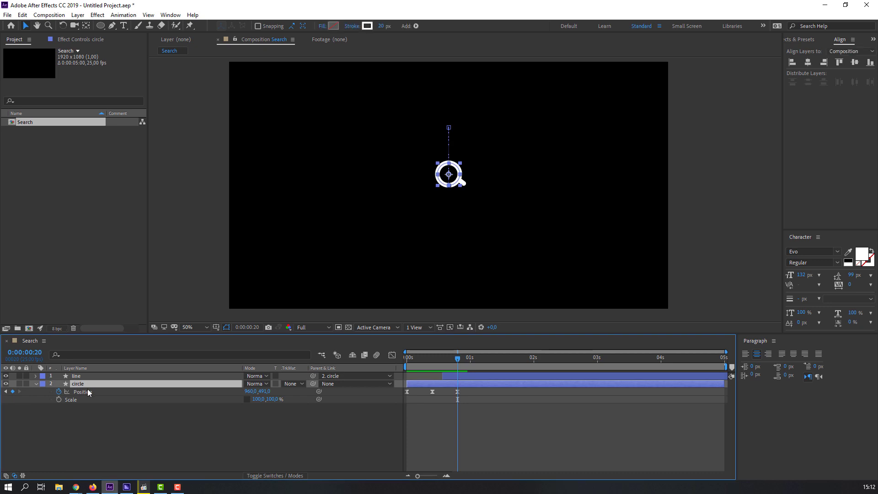
left_click(171, 15)
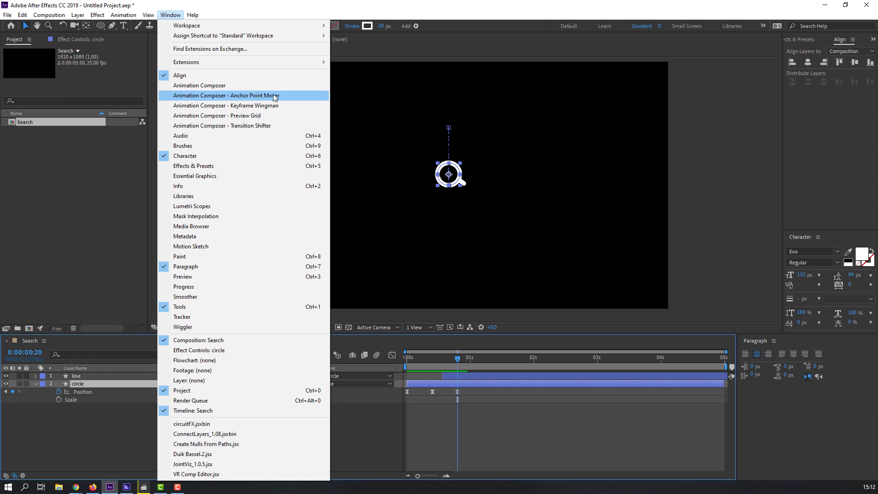
left_click(216, 97)
left_click_drag(467, 394, 383, 408)
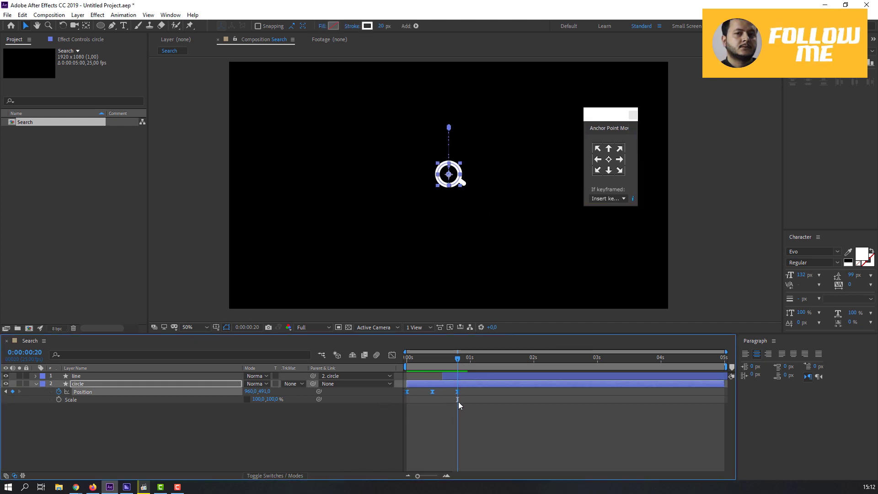
left_click(608, 172)
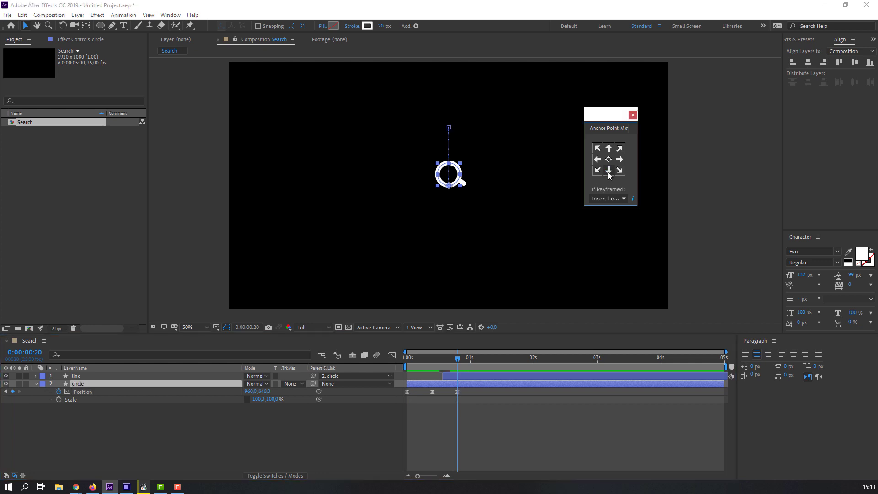
scroll(458, 185, "up", 2)
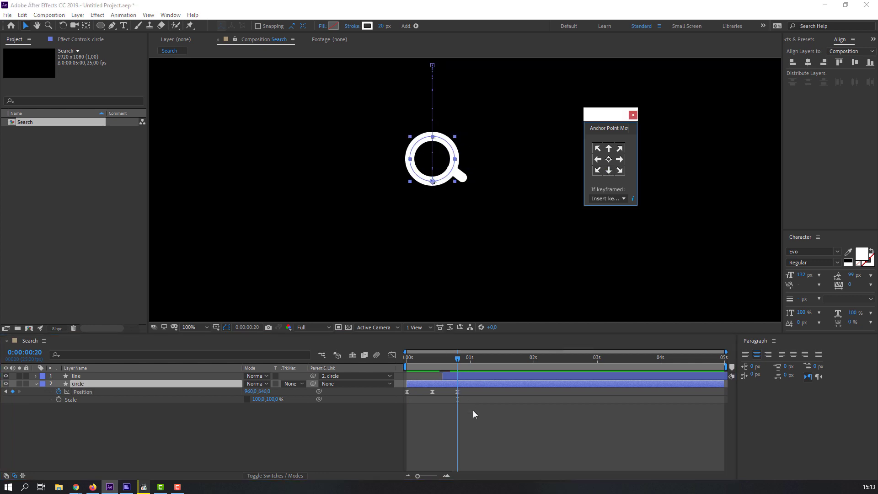
left_click(633, 115)
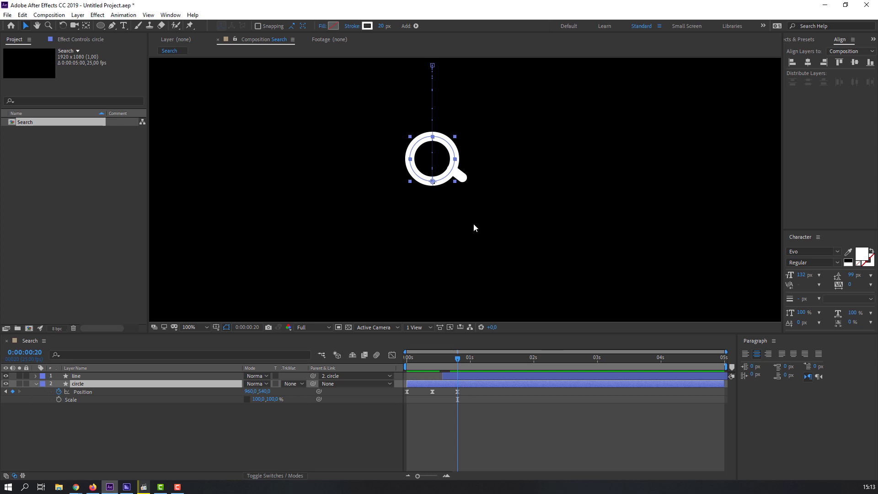
left_click(171, 448)
left_click_drag(450, 366, 434, 360)
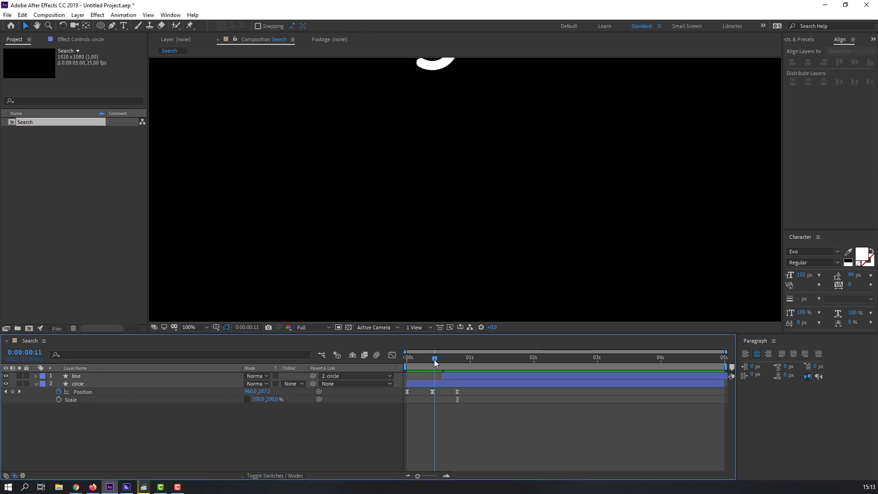
Keyframe the circle's Scale, stretching it to 132% tall at frame 16 and back to 100% at frame 19
left_click(58, 401)
left_click_drag(434, 359, 446, 358)
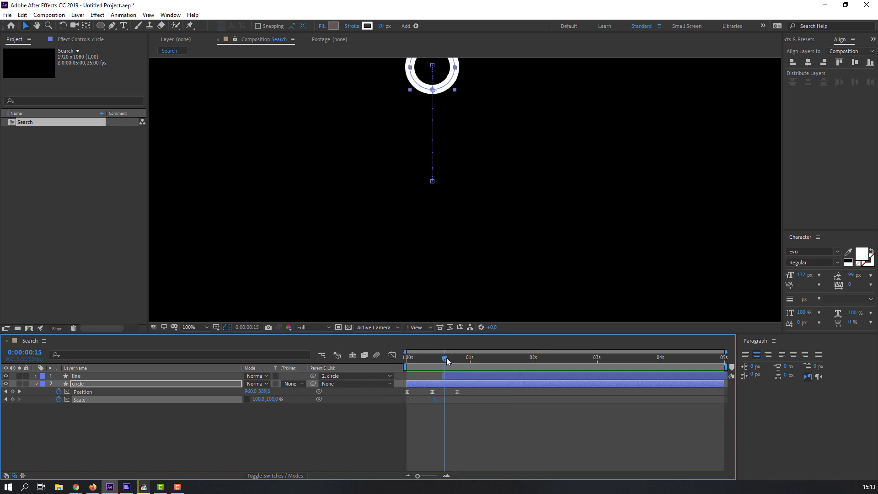
left_click(268, 404)
left_click_drag(269, 399, 280, 398)
left_click_drag(482, 234, 441, 305)
key("v")
left_click_drag(423, 357, 456, 355)
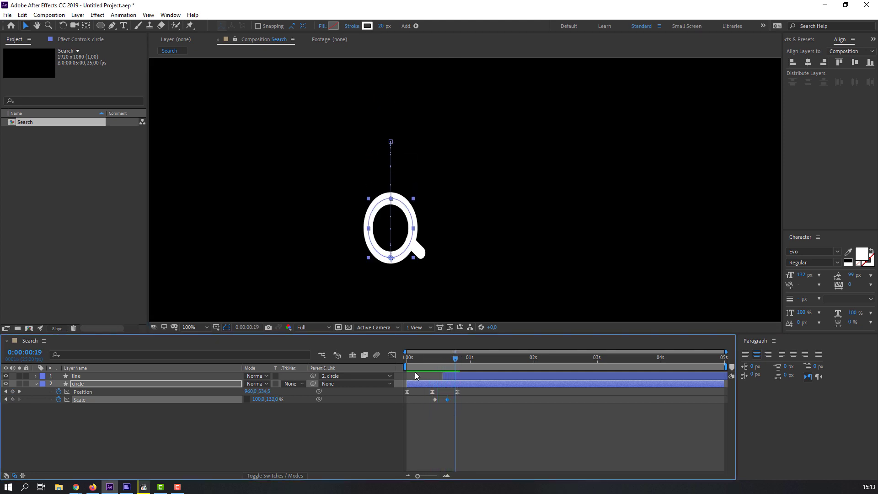
left_click(273, 400)
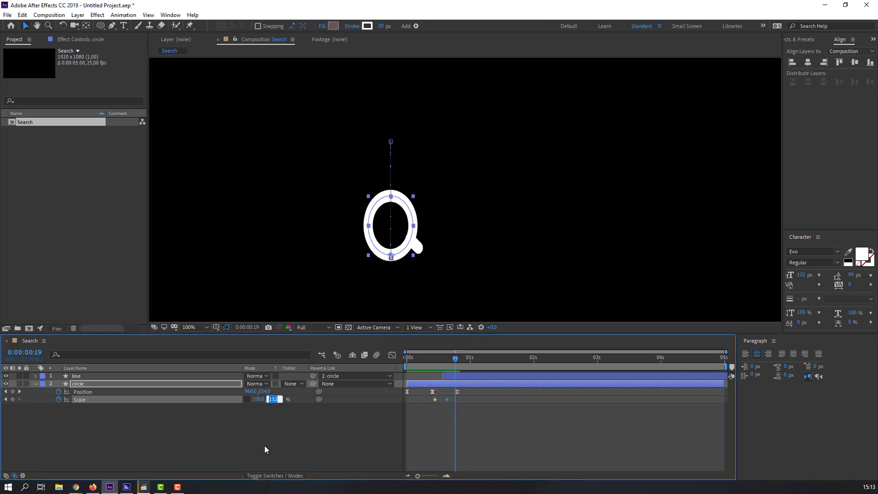
type("100")
key("Return")
Add vertical Scale keyframes of 90% and then 100% at frame 23, previewing the bounce
key("space")
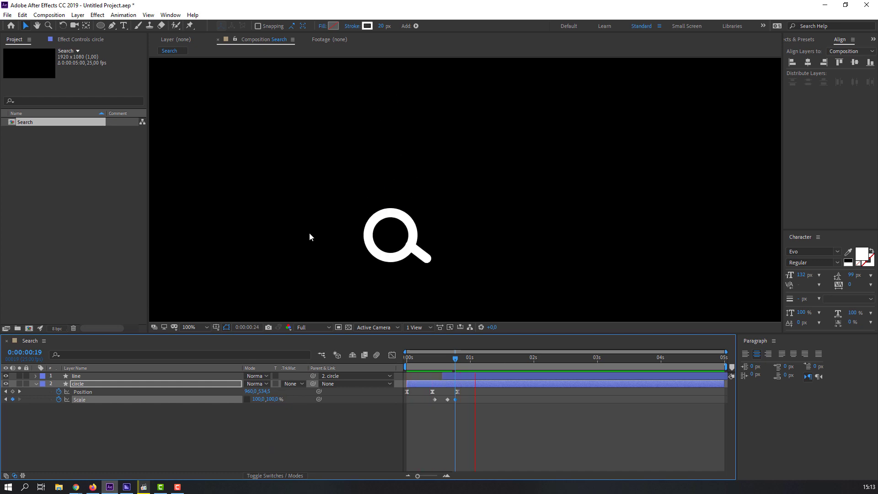
key("space")
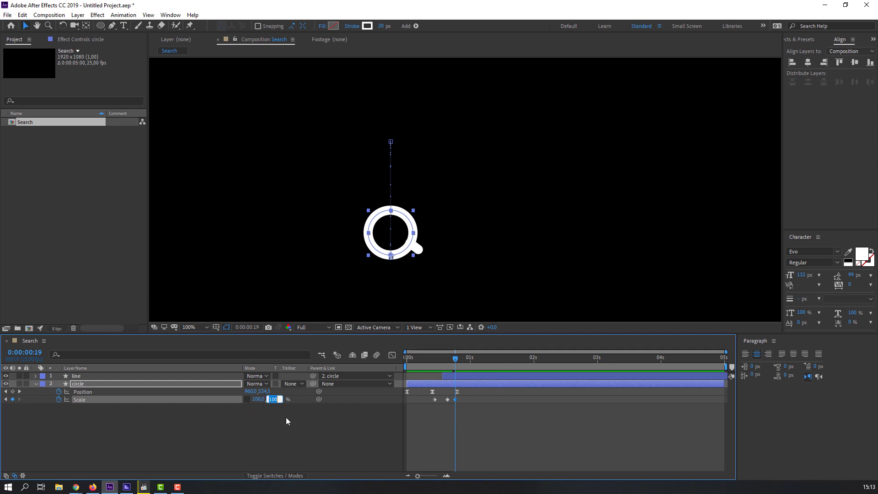
type("0")
key("Return")
key("space")
key("space")
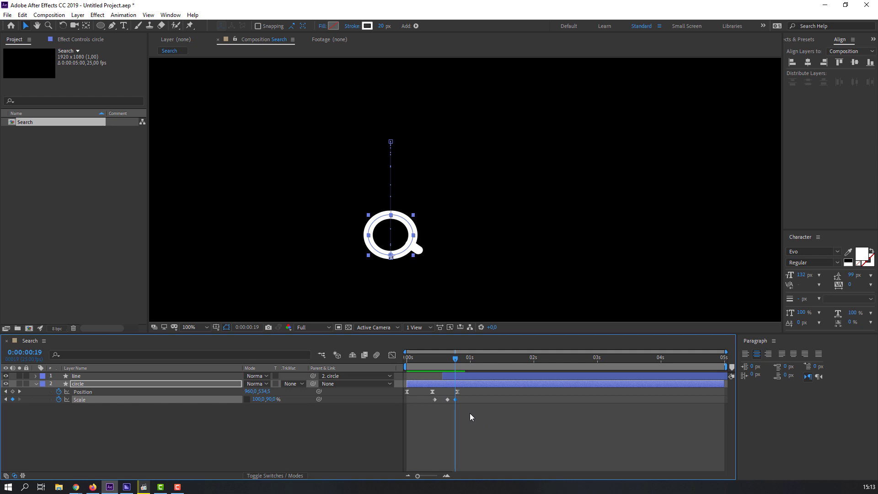
key("space")
left_click(273, 399)
type("100")
key("Return")
key("space")
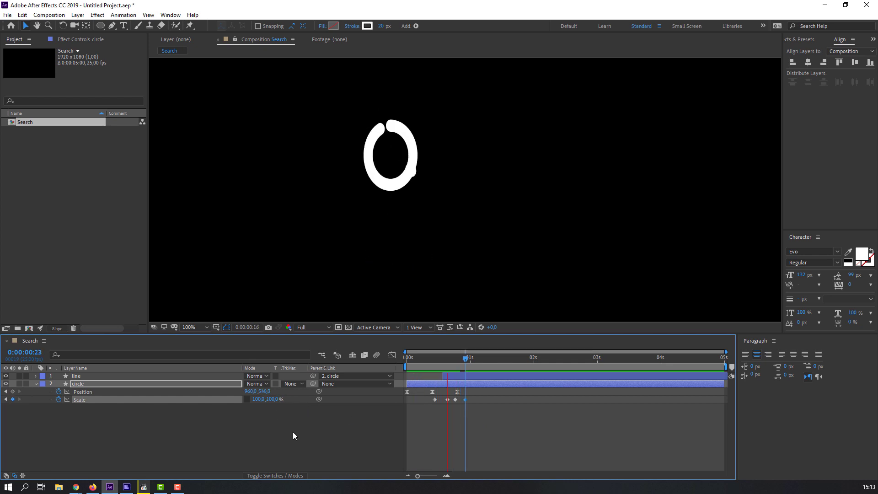
key("space")
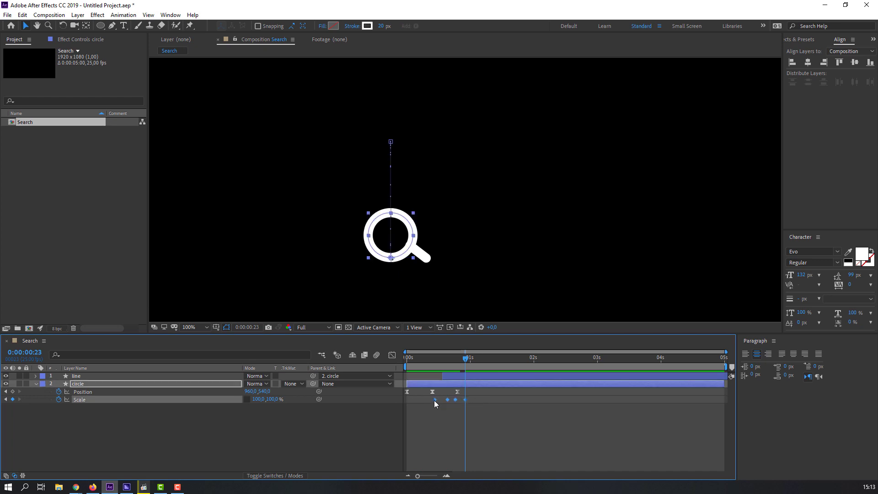
Apply Easy Ease to the Scale keyframes and tighten them toward the last one
right_click(434, 400)
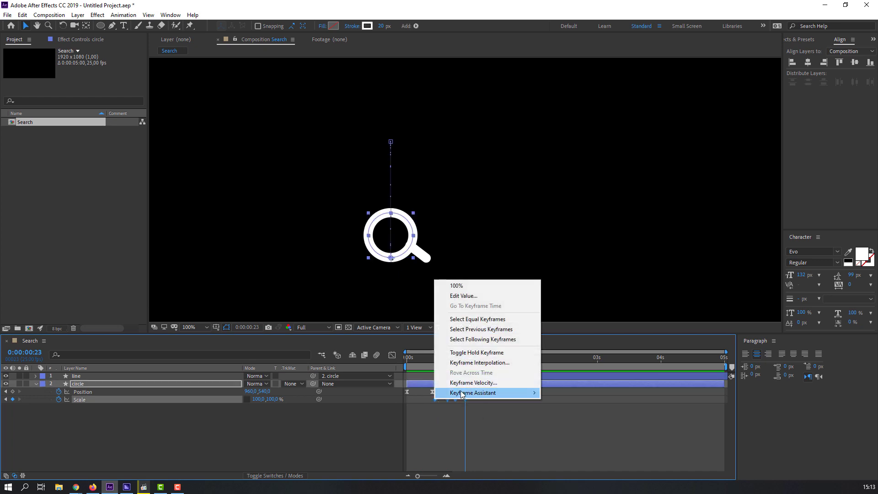
mouse_move(481, 393)
left_click(562, 423)
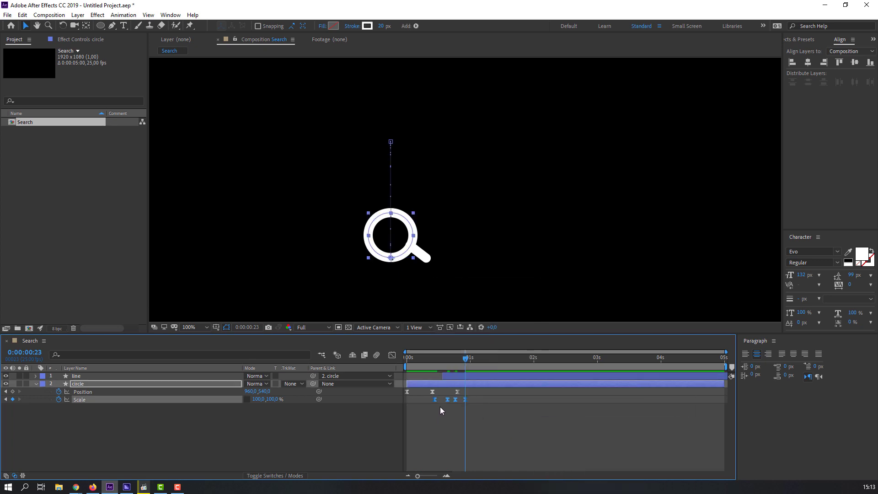
left_click_drag(431, 399, 427, 400)
key("space")
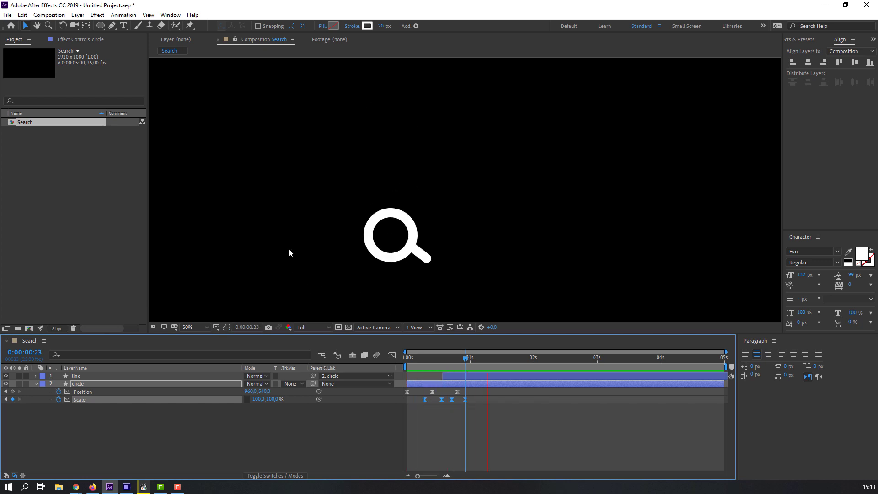
scroll(289, 249, "down", 2)
key("space")
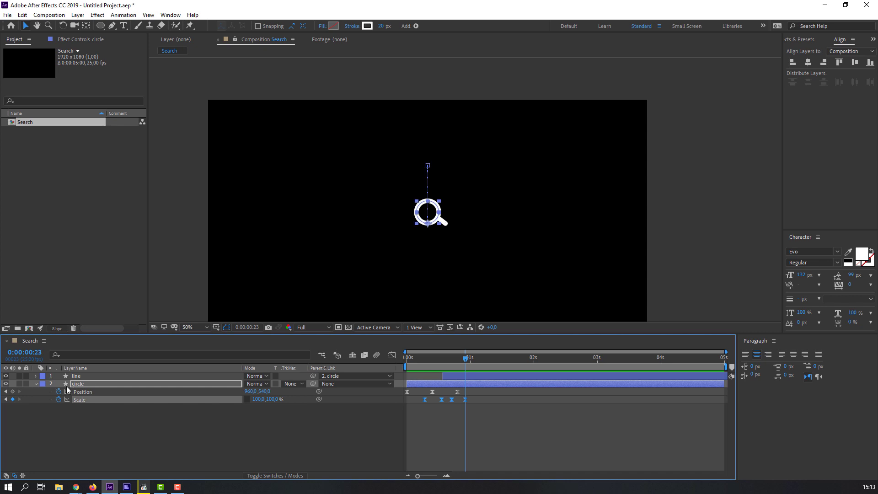
key("F2")
Draw a rounded rectangle shape over the magnifier icon
left_click(36, 383)
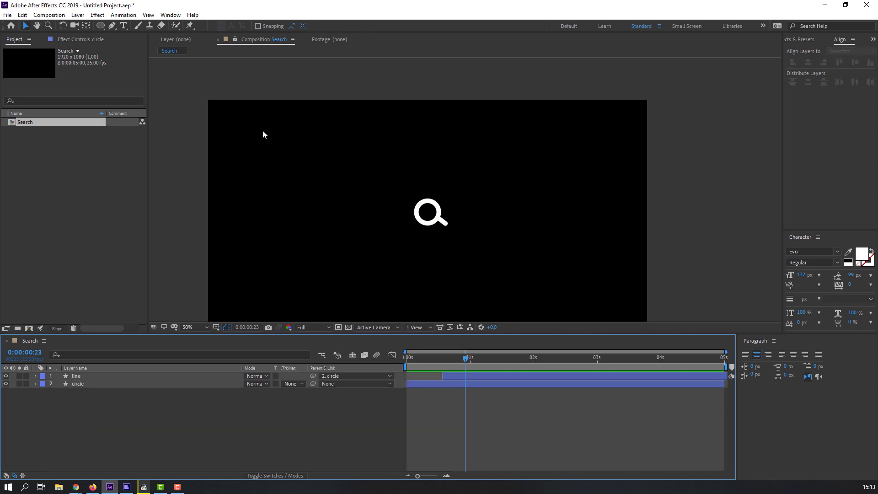
left_click(100, 26)
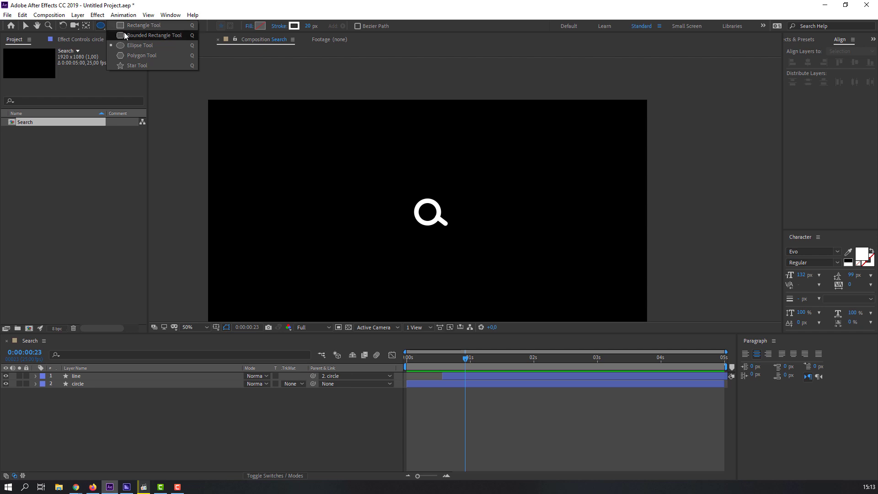
left_click(168, 35)
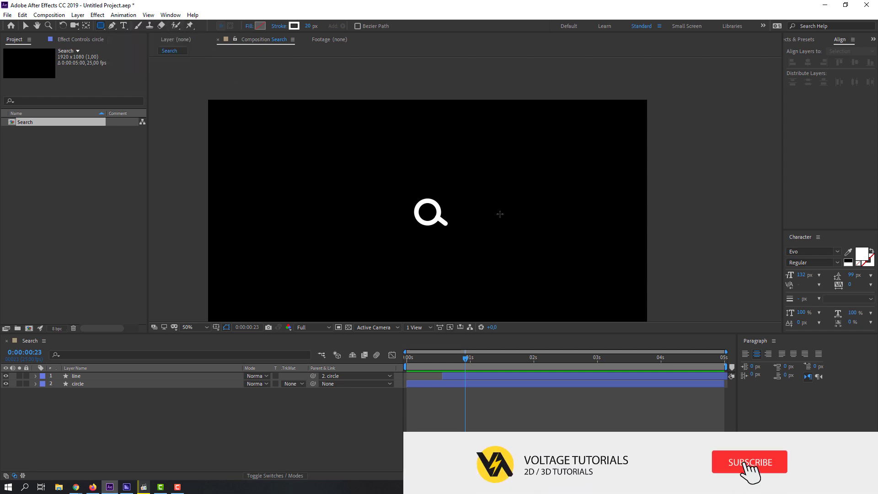
left_click_drag(409, 194, 428, 232)
key("v")
key("period")
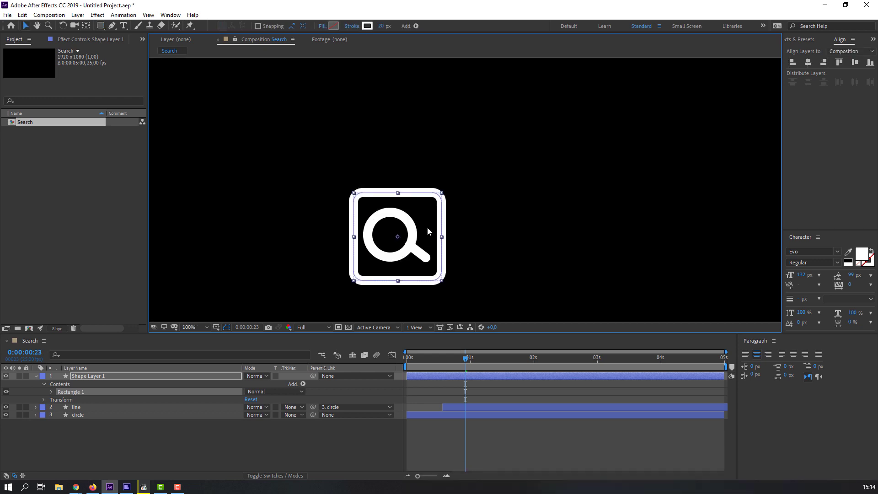
Give the rounded rectangle a blue fill and set its stroke to None
left_click(333, 27)
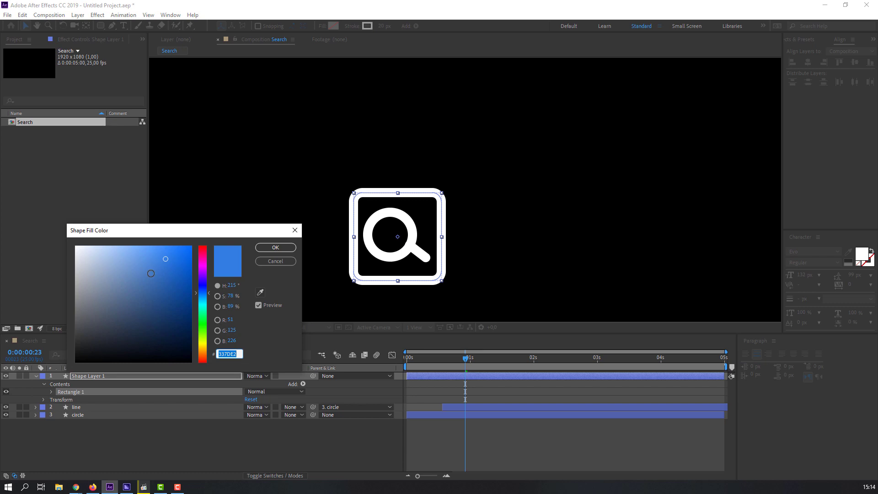
left_click(159, 263)
left_click(271, 248)
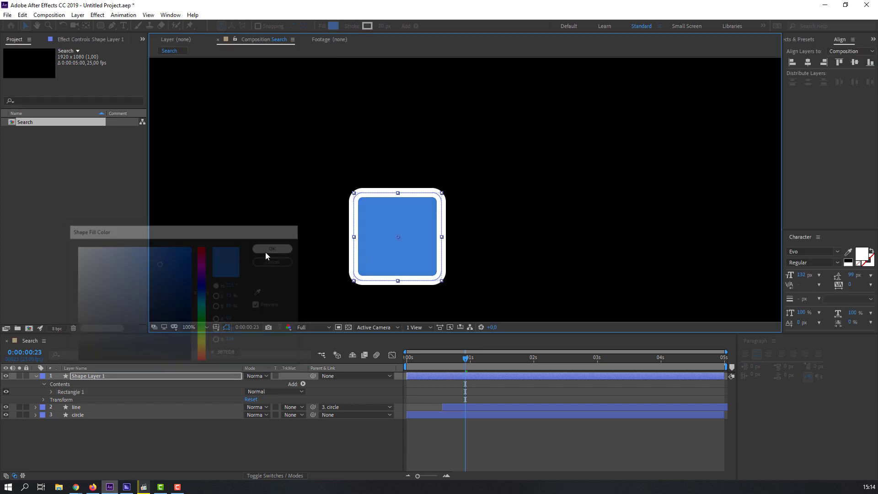
left_click(353, 27)
left_click(228, 193)
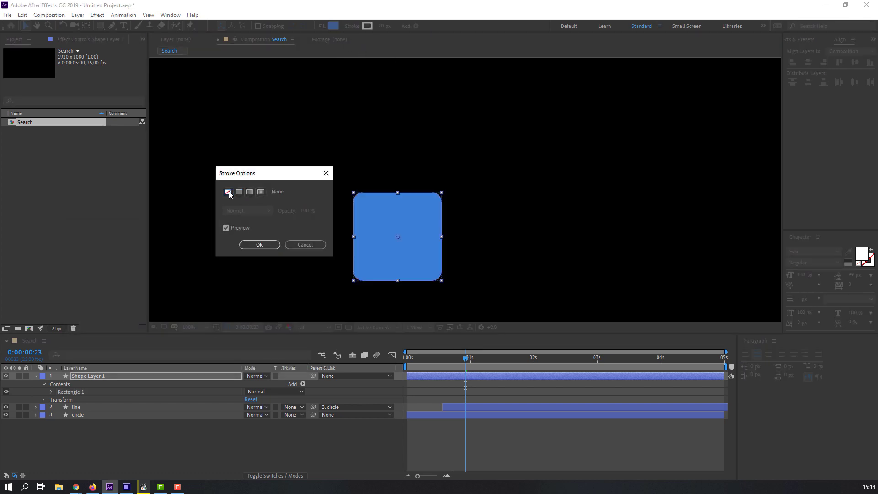
left_click(259, 245)
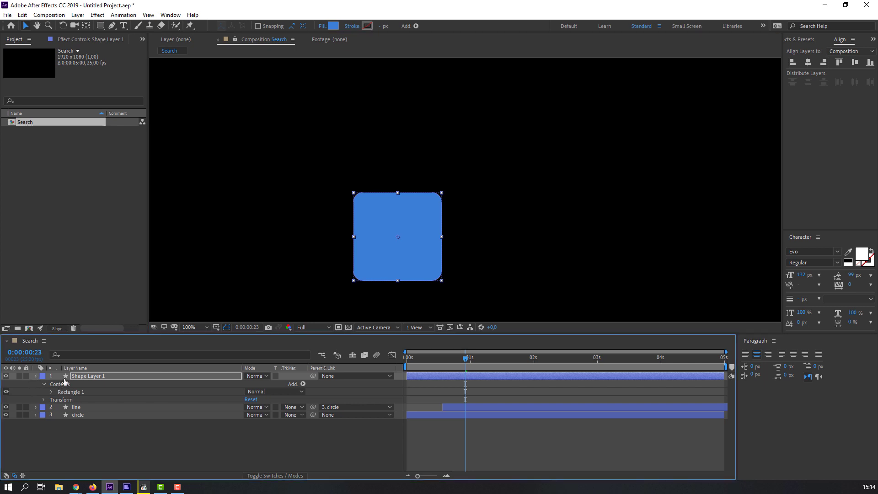
left_click(37, 376)
Rename Shape Layer 1 to search_button and move it to the bottom of the layer stack
key("Return")
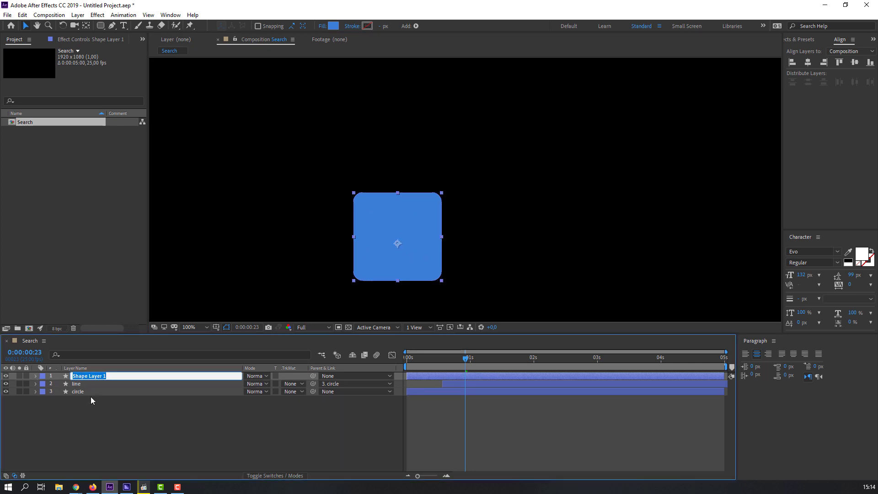
type("search_button")
key("Return")
left_click_drag(91, 376, 84, 397)
left_click(129, 439)
left_click_drag(289, 274, 347, 207)
left_click(377, 161)
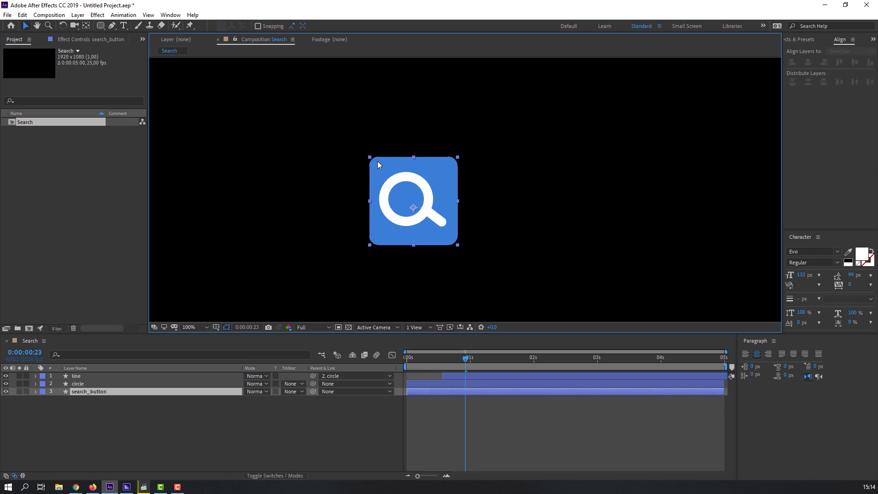
Raise Rectangle Path 1's Roundness until the square becomes a circle, then nudge it slightly down
left_click(73, 394)
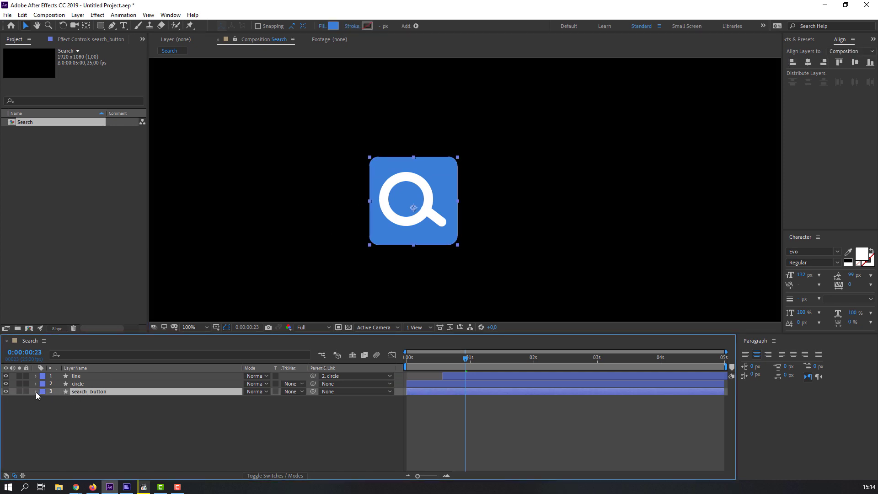
left_click(35, 392)
left_click(51, 407)
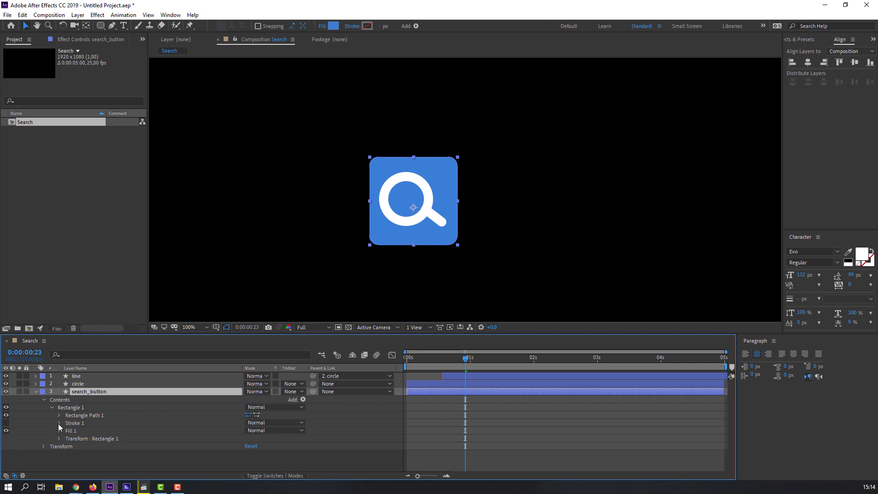
left_click(62, 415)
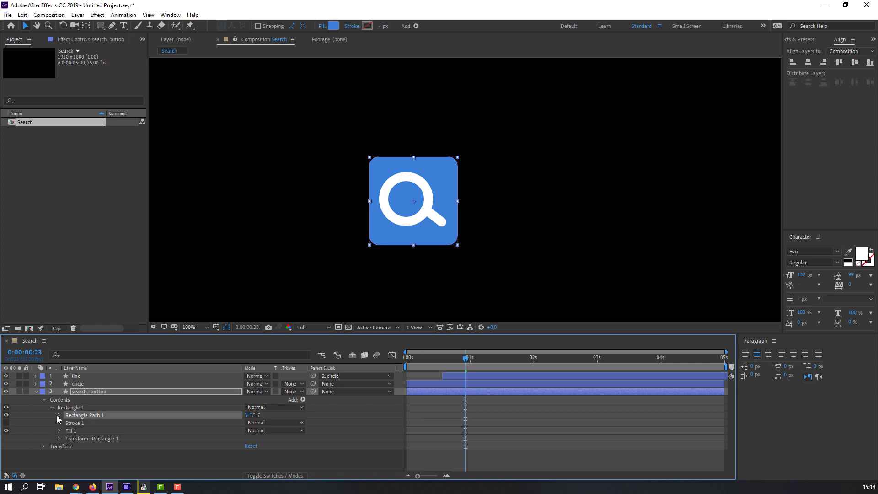
left_click(59, 415)
left_click(95, 438)
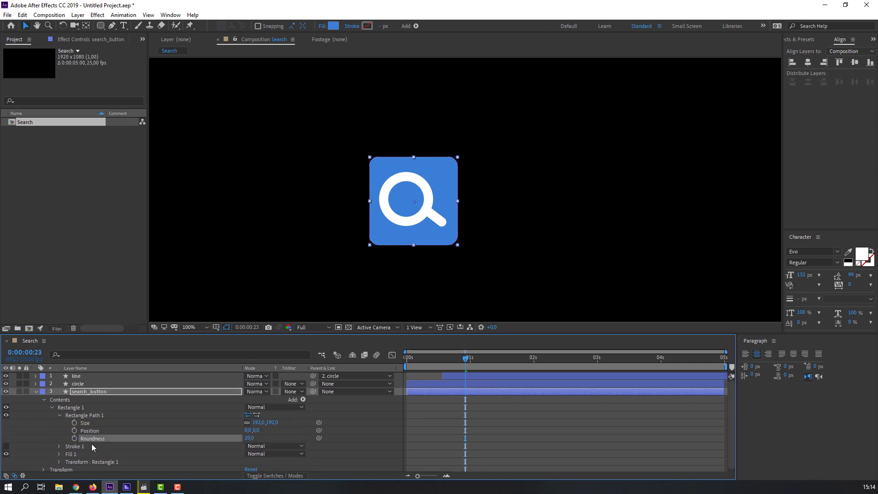
left_click_drag(250, 438, 291, 433)
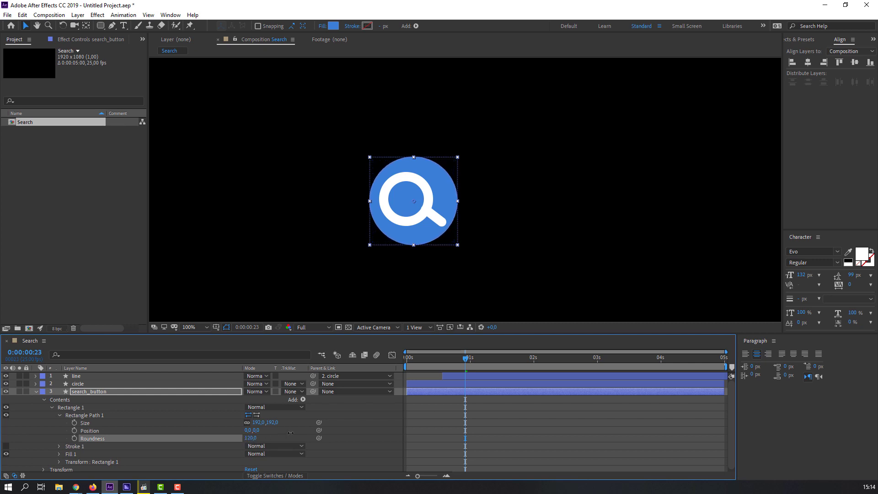
left_click_drag(443, 189, 443, 193)
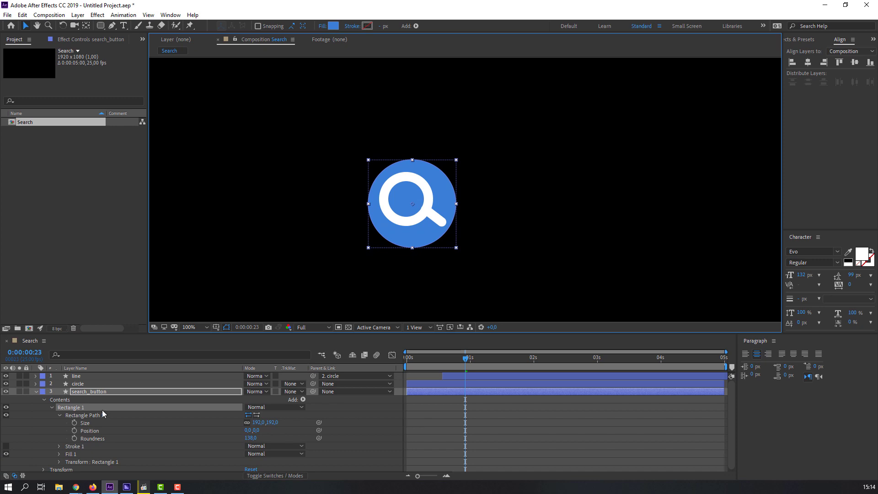
left_click(35, 391)
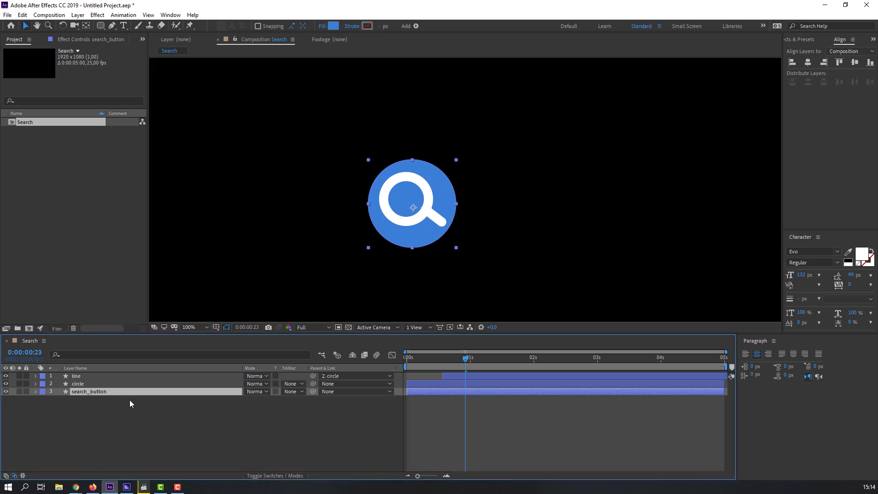
Keyframe search_button's Scale at 0% at the start and 120% ten frames later
key("s")
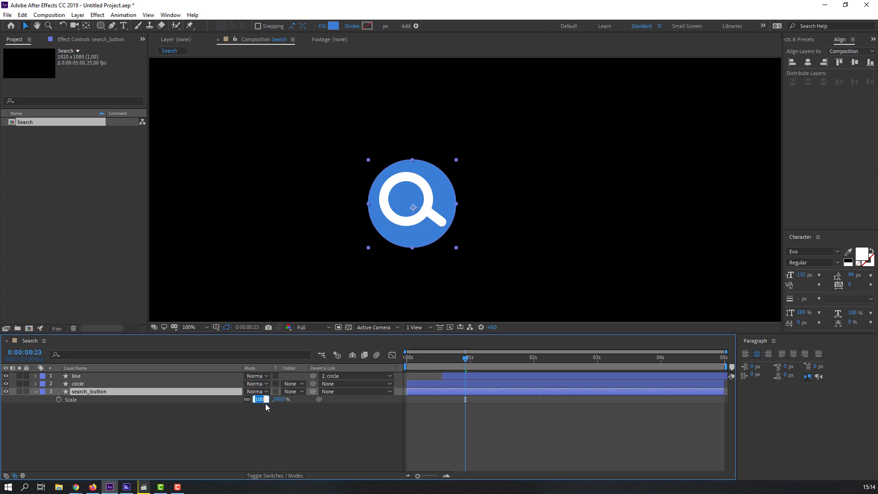
type("0")
key("Return")
left_click_drag(466, 355, 380, 371)
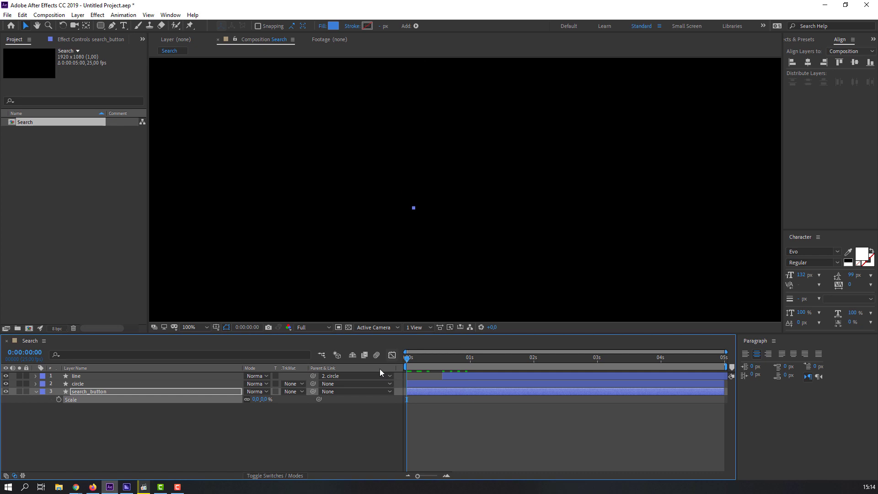
left_click(59, 399)
key("shift+Page_Down")
left_click(256, 400)
type("120")
key("Return")
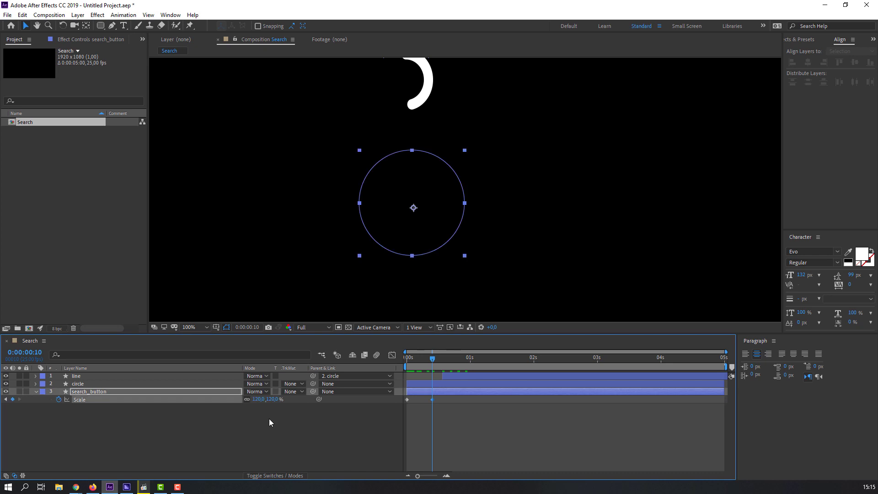
Add Scale keyframes of 90% at 20 frames and 100% at 0:00:01:05, then preview
key("shift+Page_Down")
left_click(259, 399)
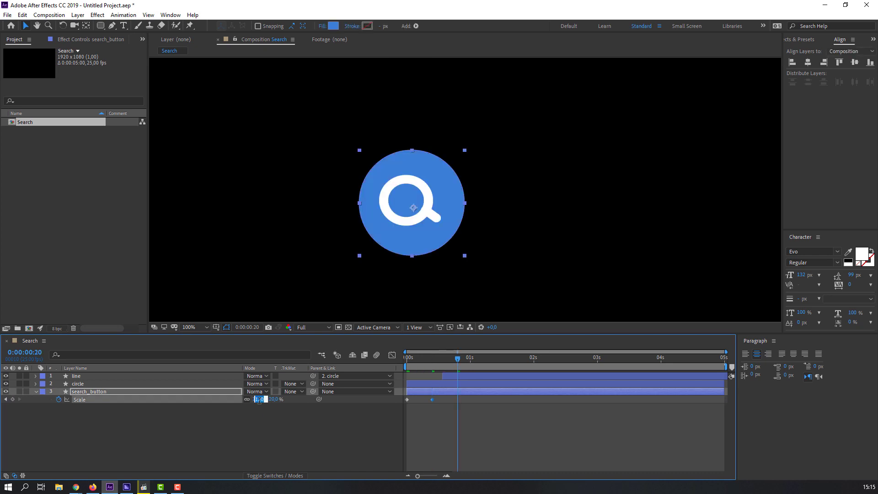
type("90")
key("Return")
key("shift+Page_Down")
left_click(257, 399)
type("100")
key("Return")
key("space")
key("space")
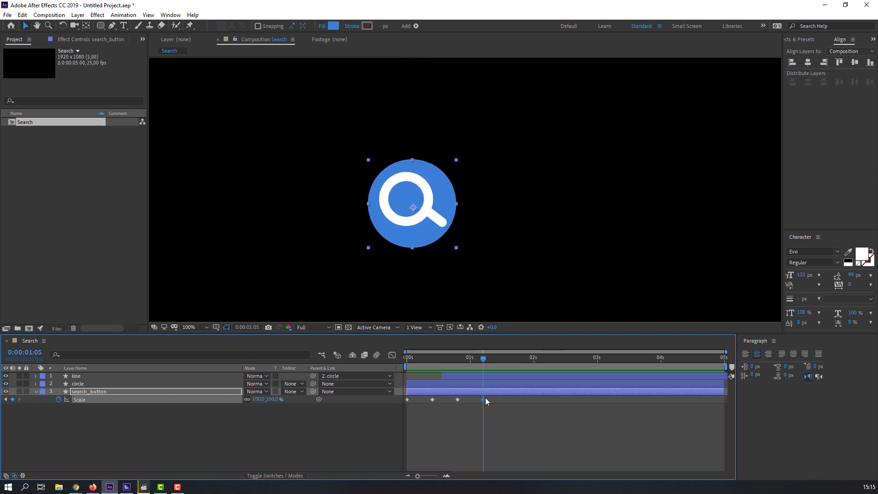
key("Home")
Apply Easy Ease to all four Scale keyframes
left_click_drag(465, 399, 476, 358)
key("Home")
left_click_drag(488, 396, 397, 415)
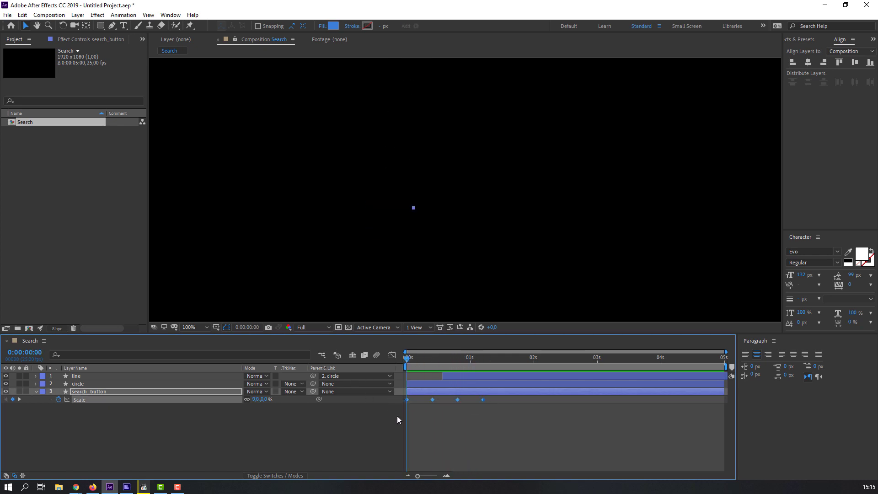
right_click(458, 399)
mouse_move(492, 390)
left_click(587, 422)
Pull the last Scale keyframes slightly earlier and start the button animation a little later
left_click_drag(482, 401, 478, 400)
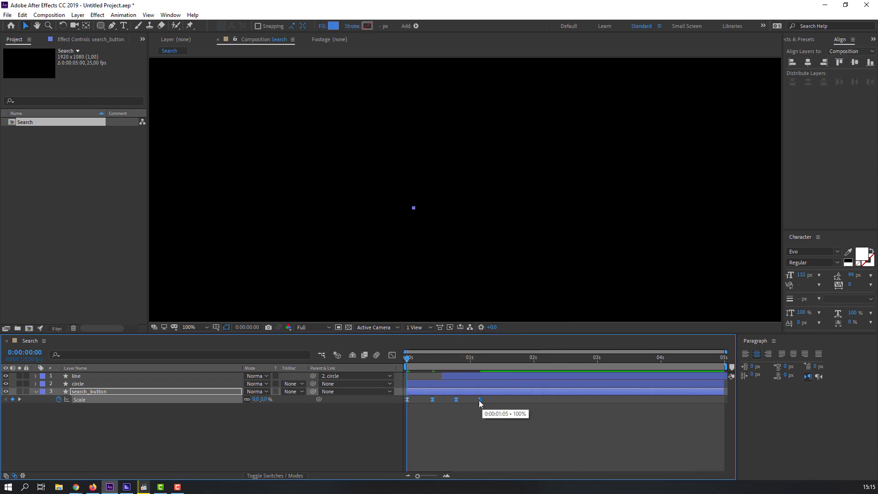
key("space")
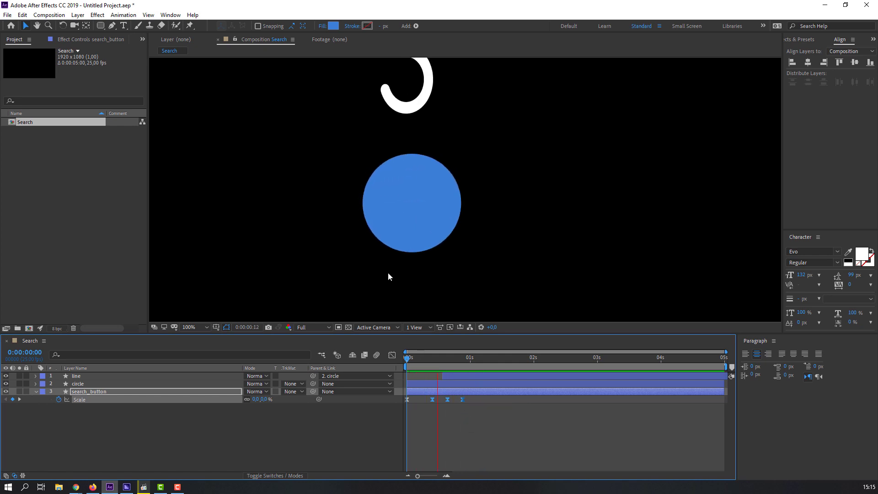
key("space")
left_click_drag(417, 393, 437, 393)
key("space")
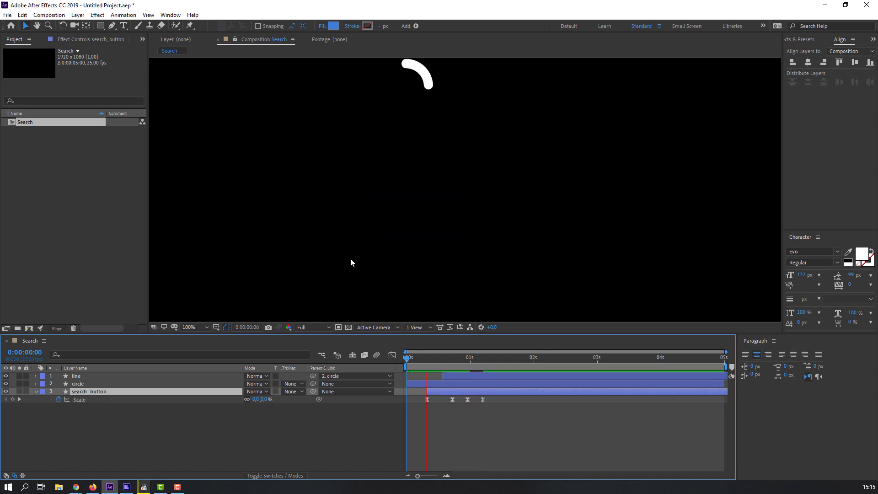
key("space")
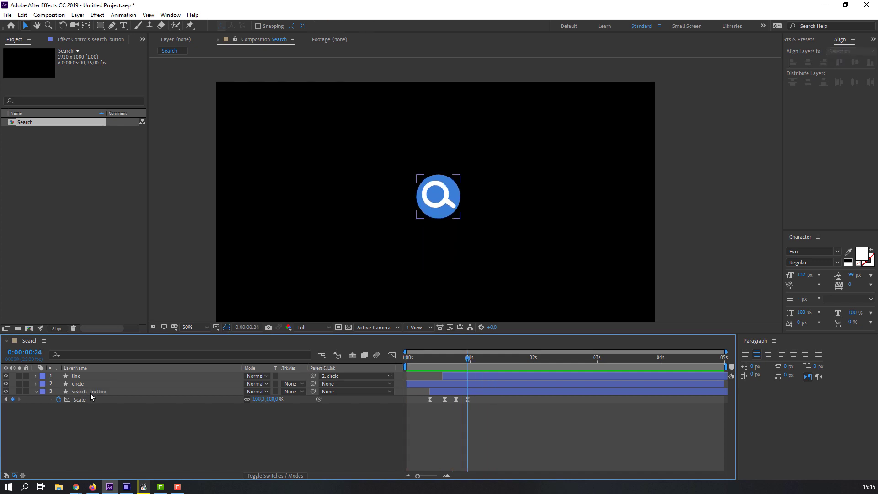
left_click(92, 394)
Start keyframing the Size of search_button's Rectangle Path 1
left_click(35, 392)
left_click(35, 392)
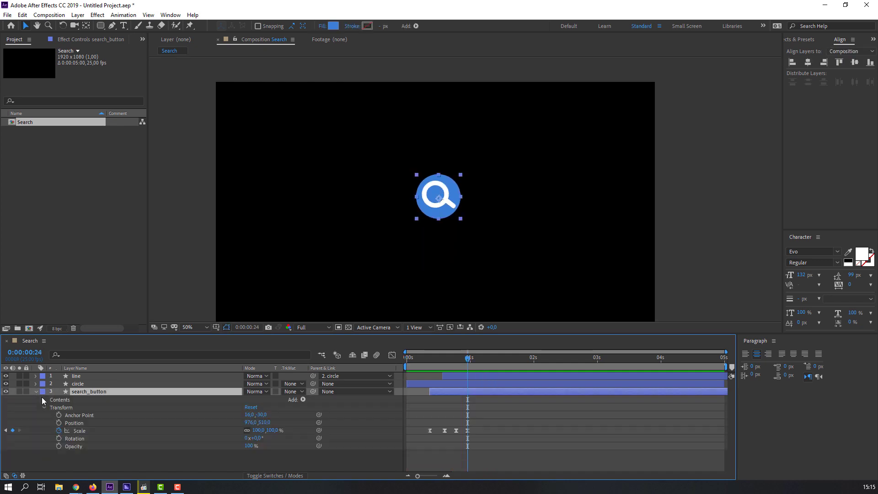
left_click(44, 407)
left_click(44, 400)
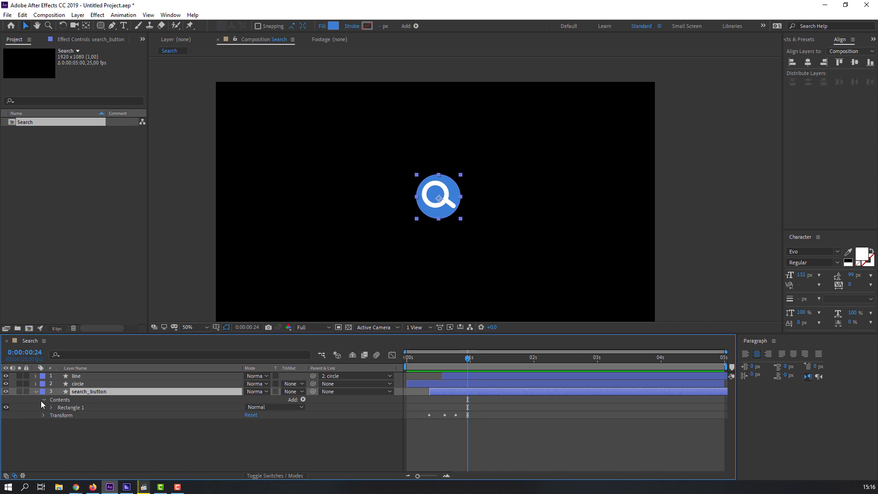
left_click(51, 408)
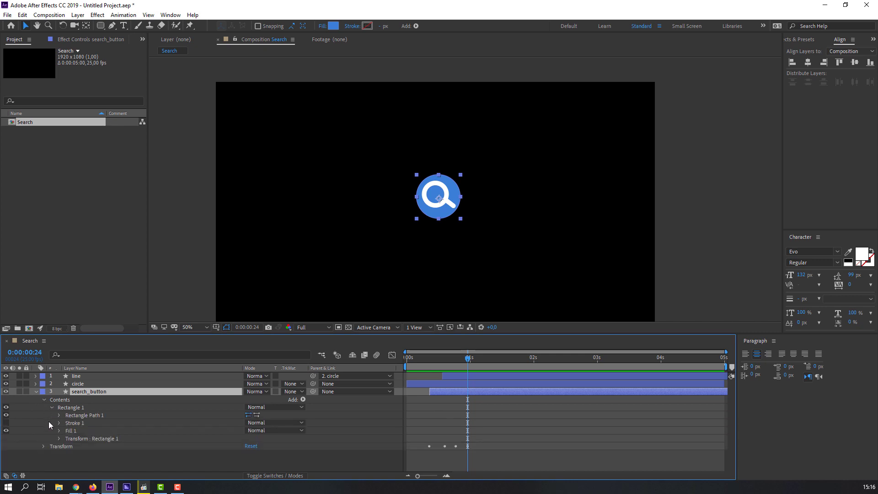
left_click(73, 415)
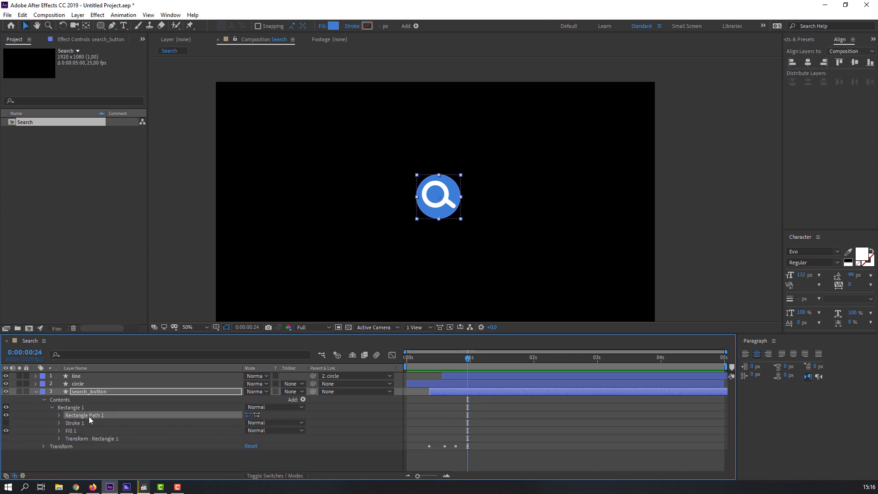
left_click(59, 415)
left_click(84, 423)
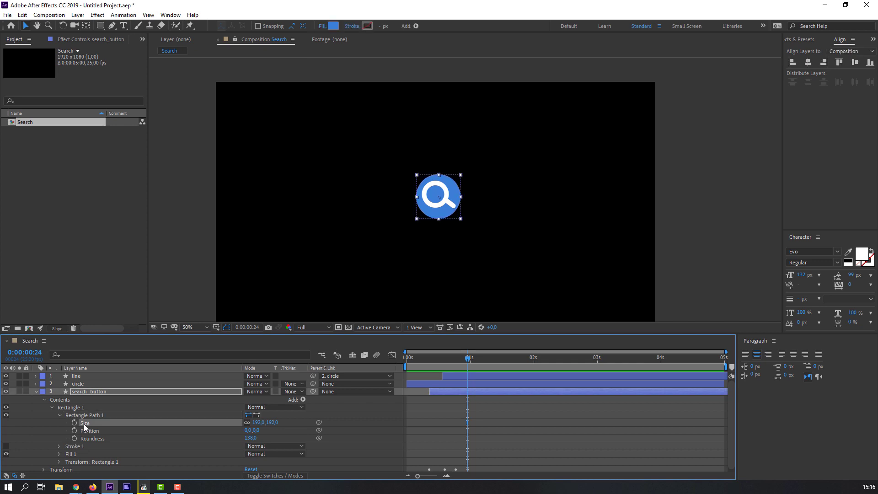
left_click(221, 431)
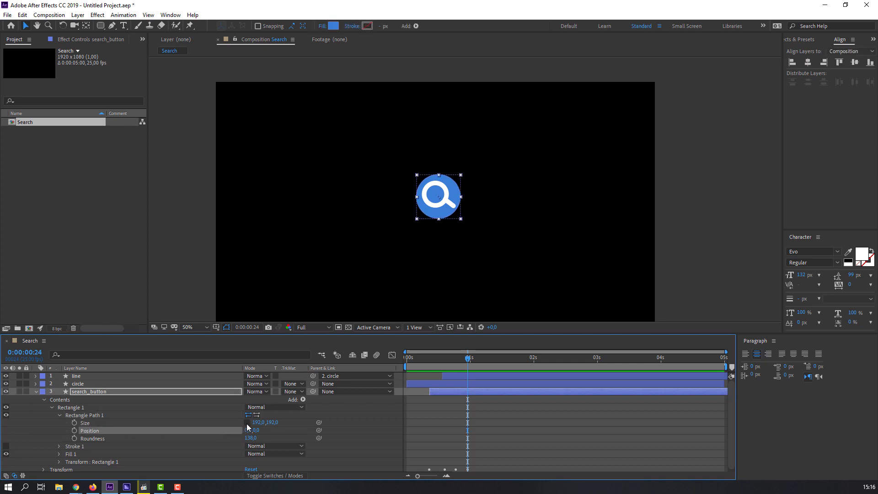
left_click(75, 423)
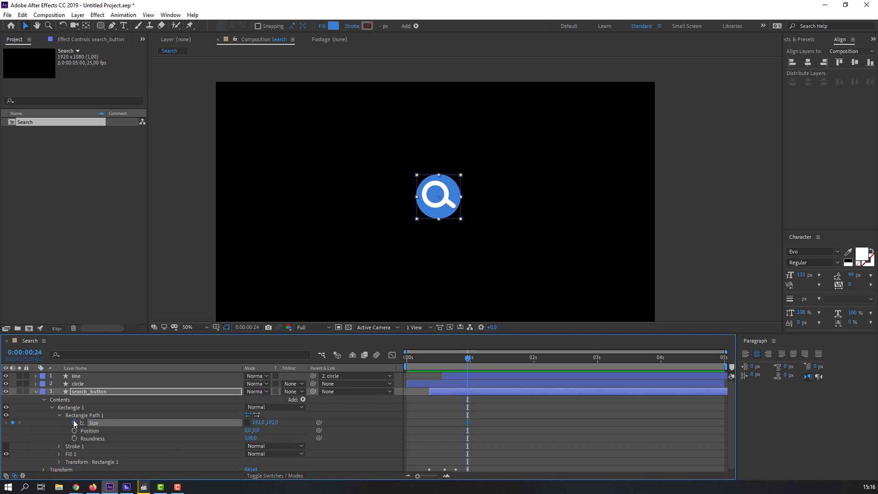
At 0:00:01:10 widen the rectangle into a 1456×192 pill and Easy Ease the Size keyframes
left_click_drag(469, 359, 496, 360)
left_click_drag(264, 422, 742, 382)
key("space")
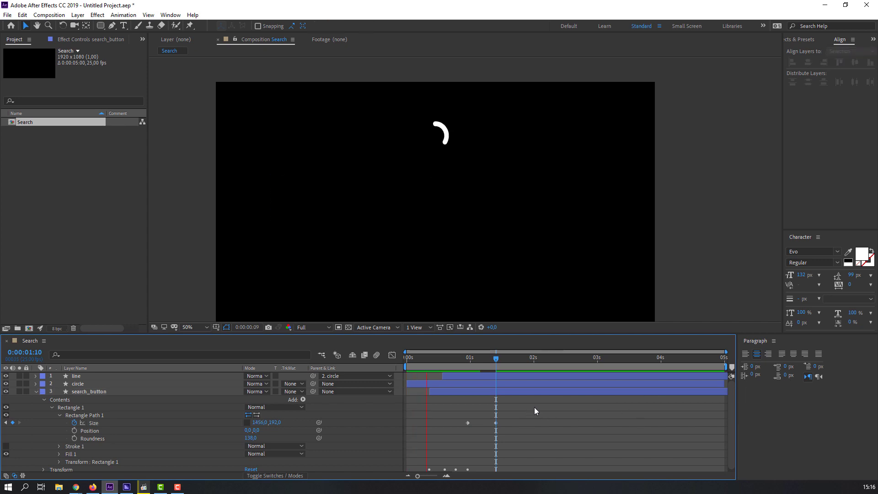
left_click_drag(522, 417, 463, 423)
right_click(468, 423)
mouse_move(475, 422)
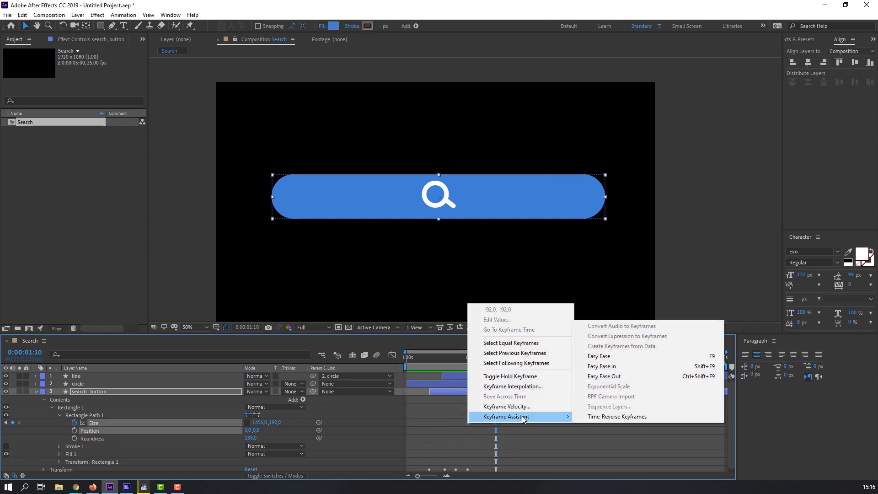
left_click(596, 357)
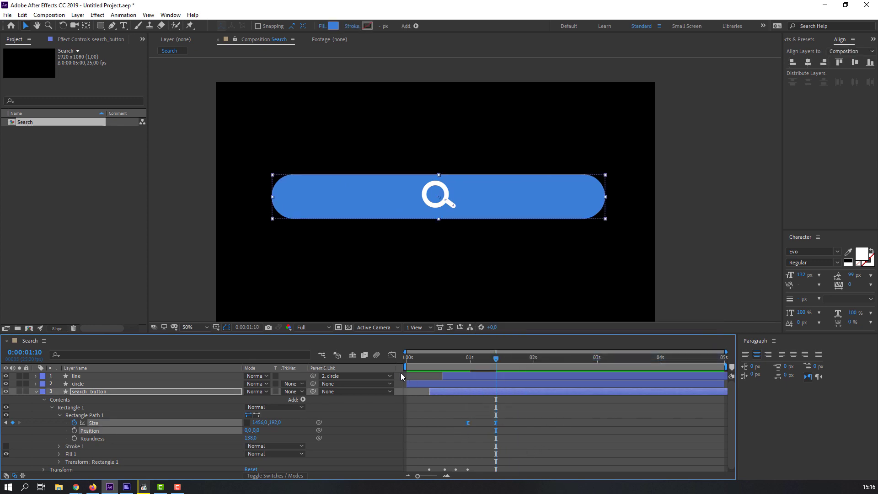
Steepen the Size speed curve in the Graph Editor and shift the final Size keyframe slightly later
left_click(391, 355)
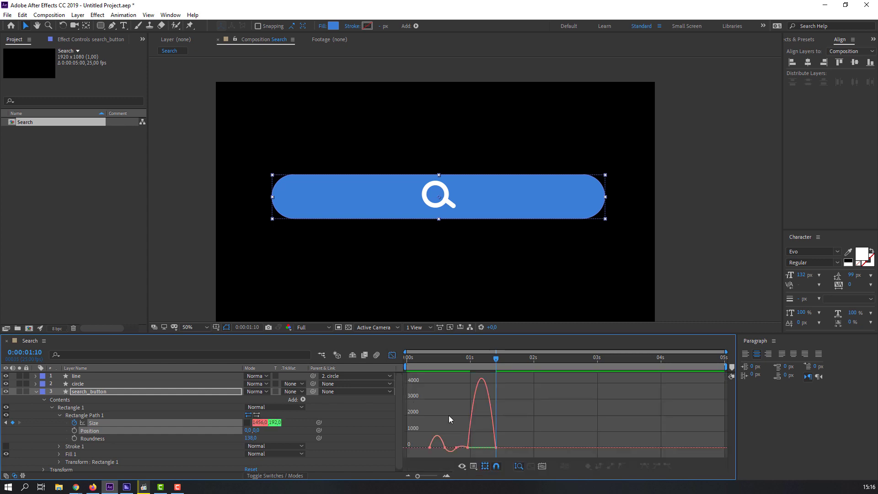
left_click(493, 428)
left_click_drag(474, 450, 488, 449)
key("space")
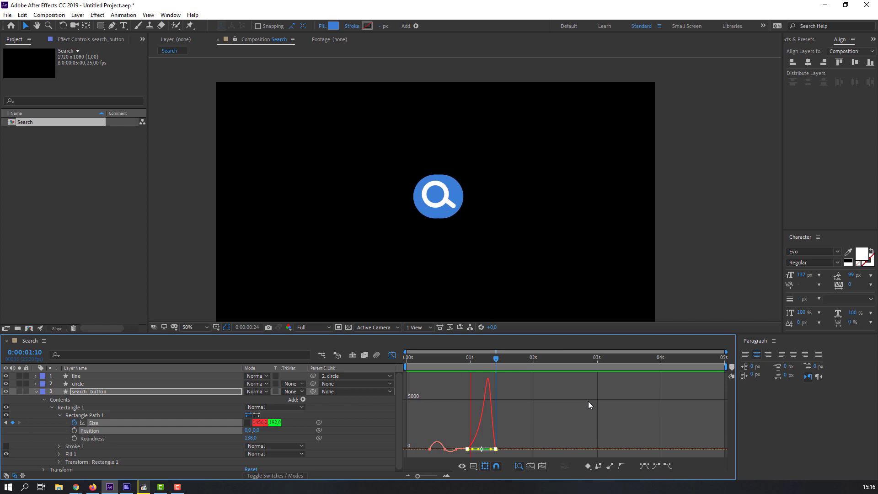
left_click(487, 448)
left_click_drag(486, 447, 494, 441)
key("space")
key("space")
left_click(392, 356)
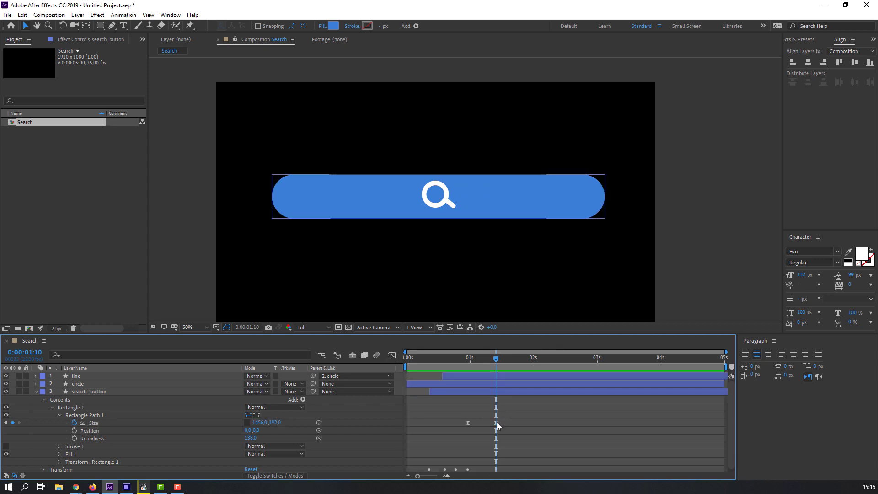
left_click_drag(495, 423, 510, 422)
left_click(470, 365)
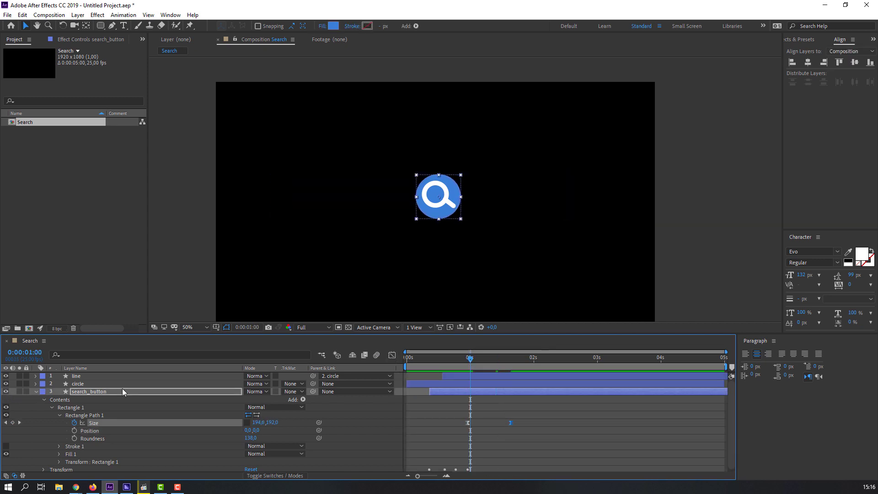
Keyframe the circle's Position at 1:04 and 1:10, sliding the magnifier right to 1490,540
left_click(34, 391)
left_click(78, 384)
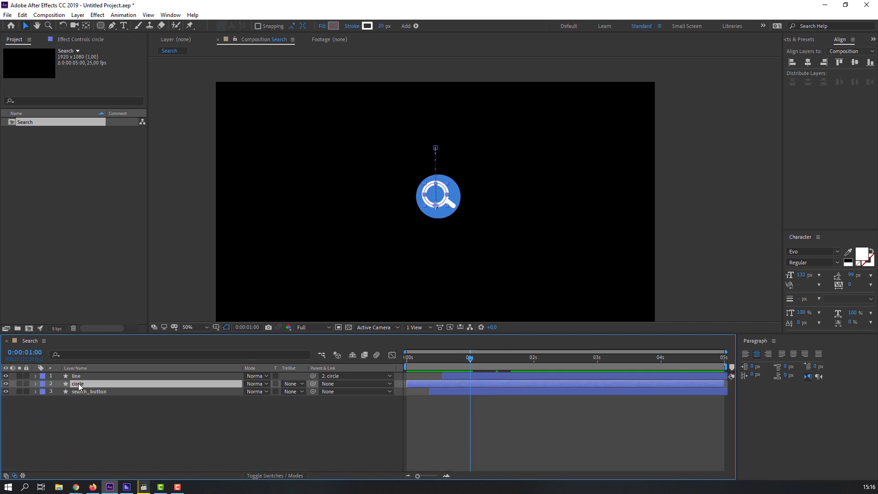
key("p")
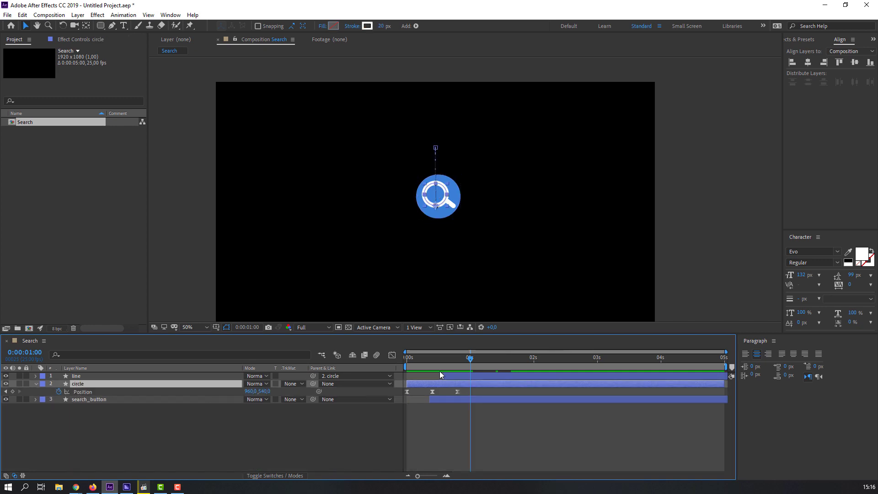
left_click_drag(475, 358, 480, 358)
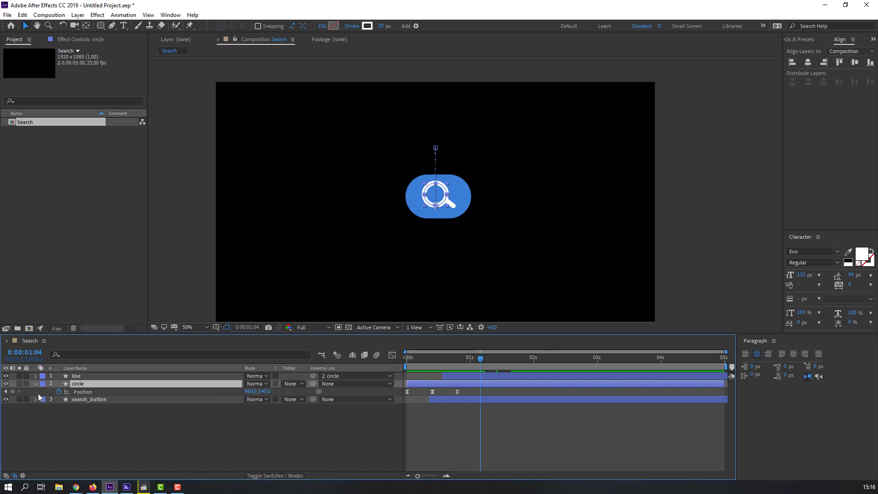
left_click(12, 392)
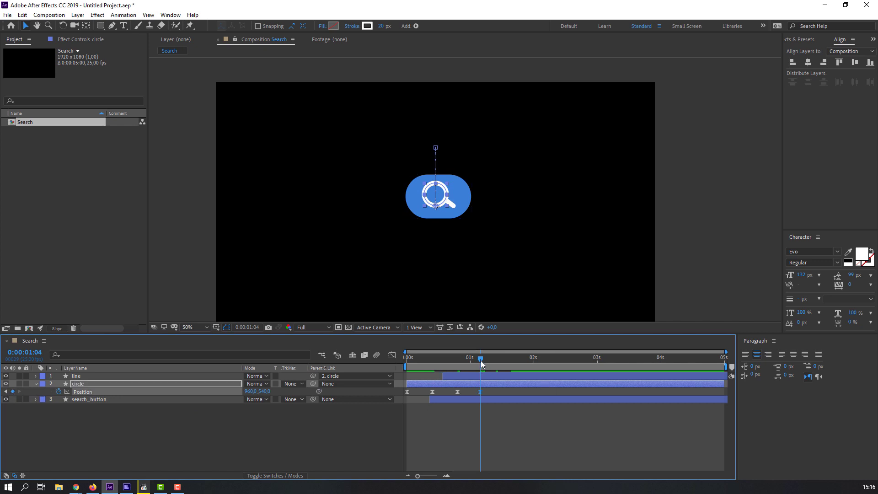
left_click_drag(481, 361, 496, 361)
left_click_drag(251, 391, 494, 393)
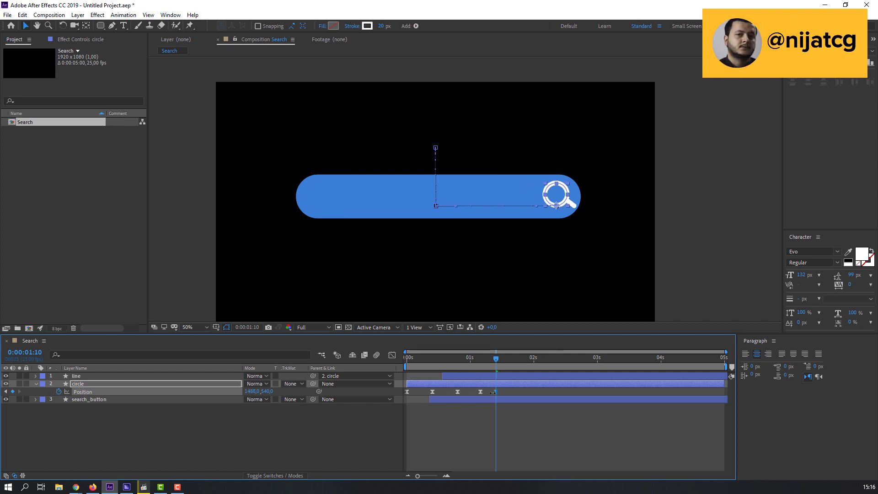
left_click(533, 422)
key("space")
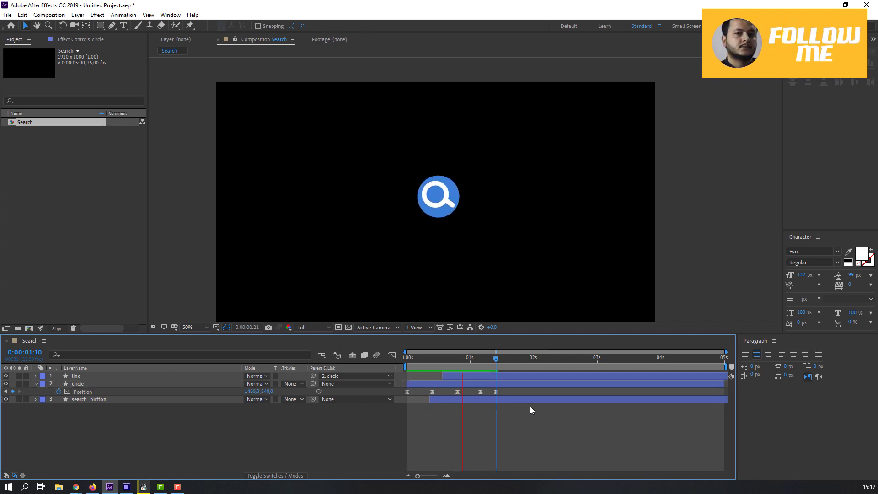
key("space")
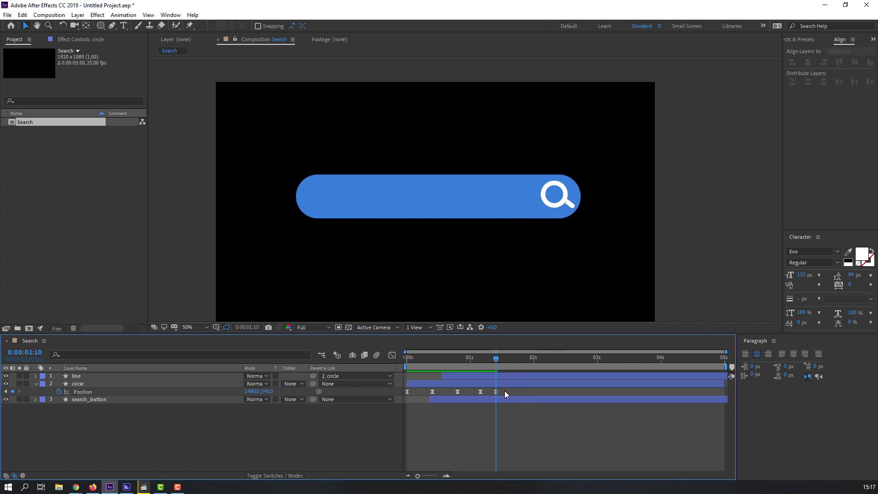
Shift the final Position keyframe later and reshape the icon's speed curve for eased motion
left_click_drag(497, 393, 511, 392)
left_click(478, 394)
left_click(391, 356)
mouse_move(493, 359)
left_mouse_down()
mouse_move(484, 358)
mouse_move(495, 359)
left_mouse_up()
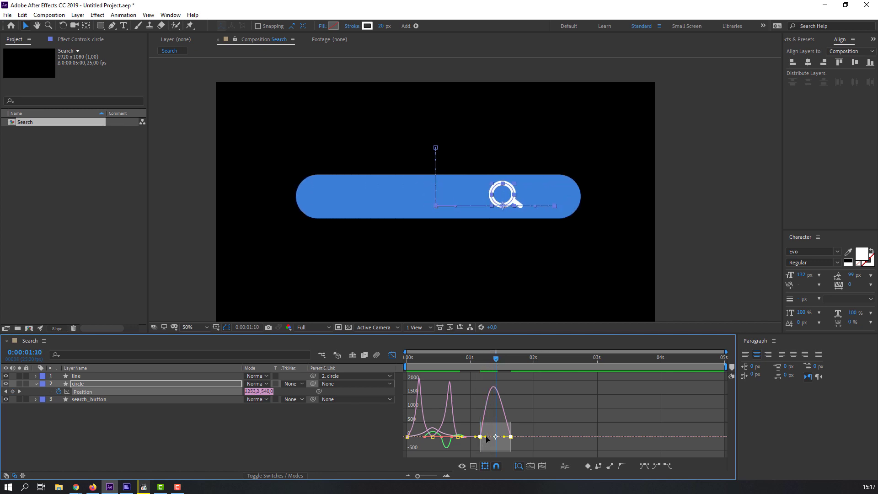
left_click_drag(488, 441, 493, 443)
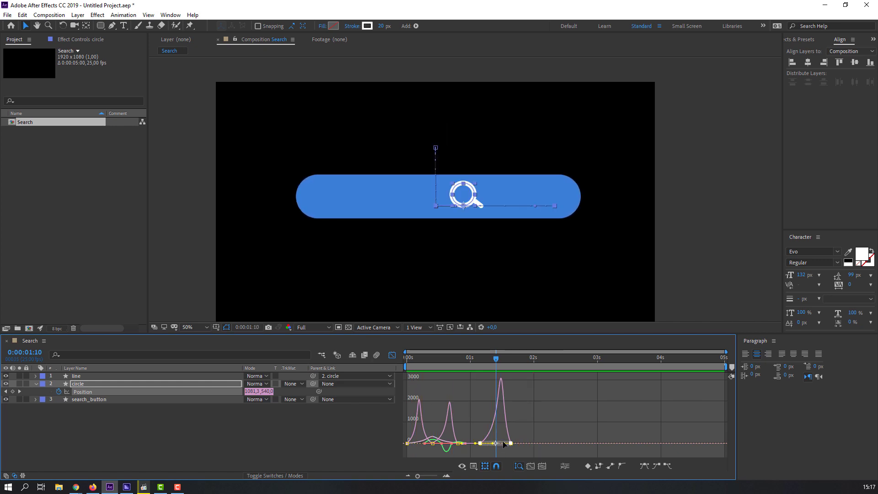
key("shift+F3")
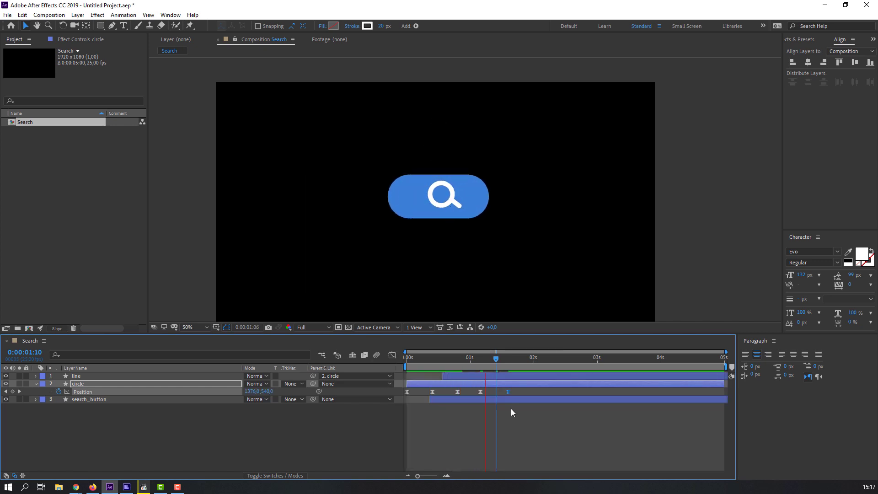
Move the icon's last Position keyframe later again and scrub to check the slide
left_click_drag(509, 392, 526, 391)
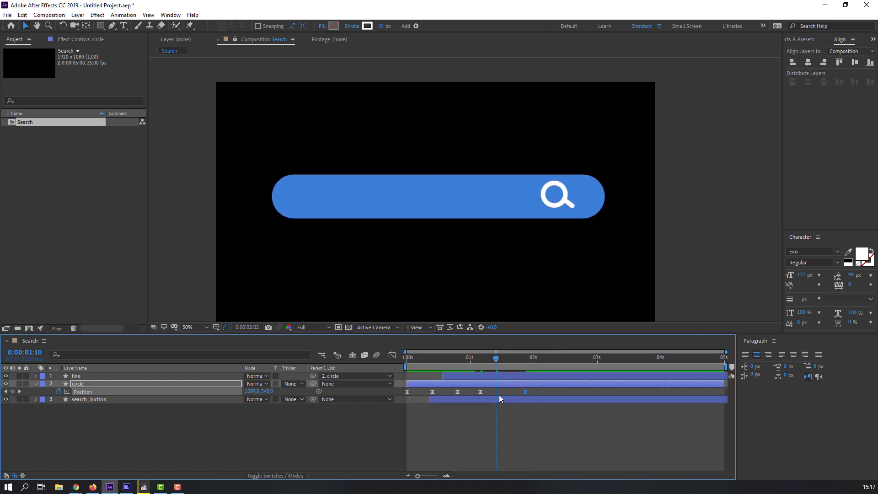
key("space")
left_click_drag(473, 360, 518, 359)
key("ctrl+Down")
key("u")
key("Page_Up")
key("Page_Up")
left_click(36, 399)
Create a text layer reading 'voltagetutorials.com' inside the blue search bar
left_click(36, 384)
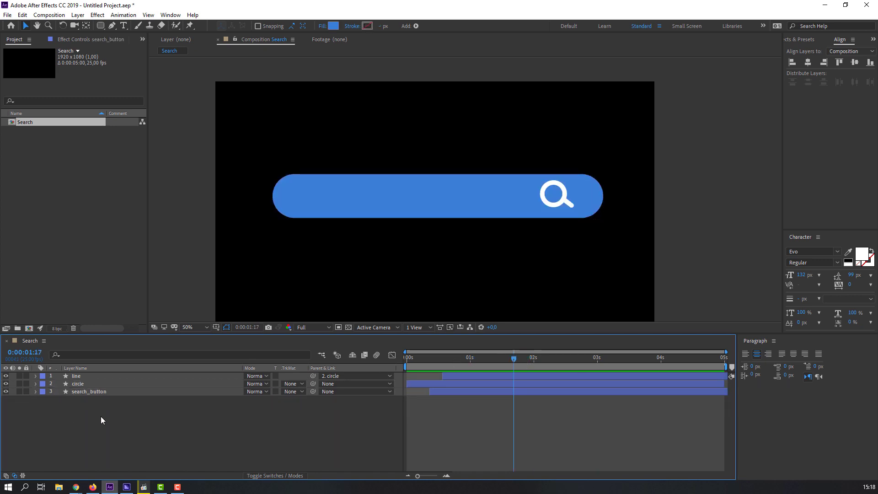
left_click(100, 416)
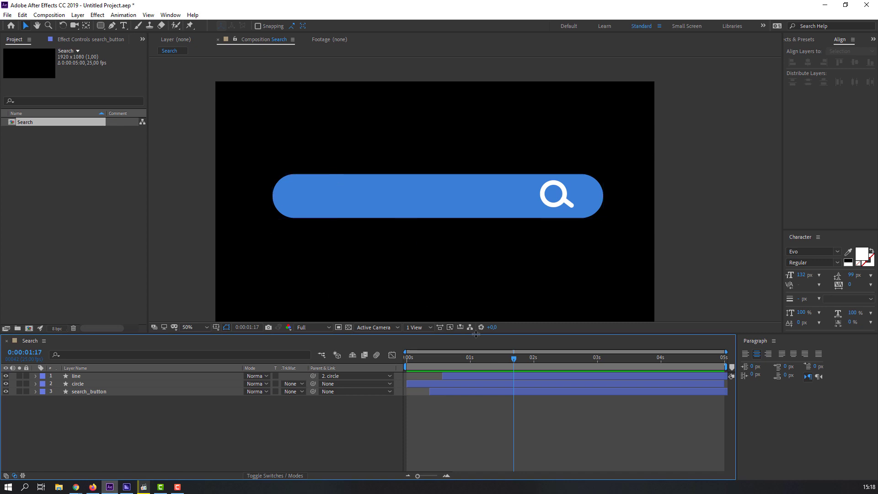
left_click(123, 25)
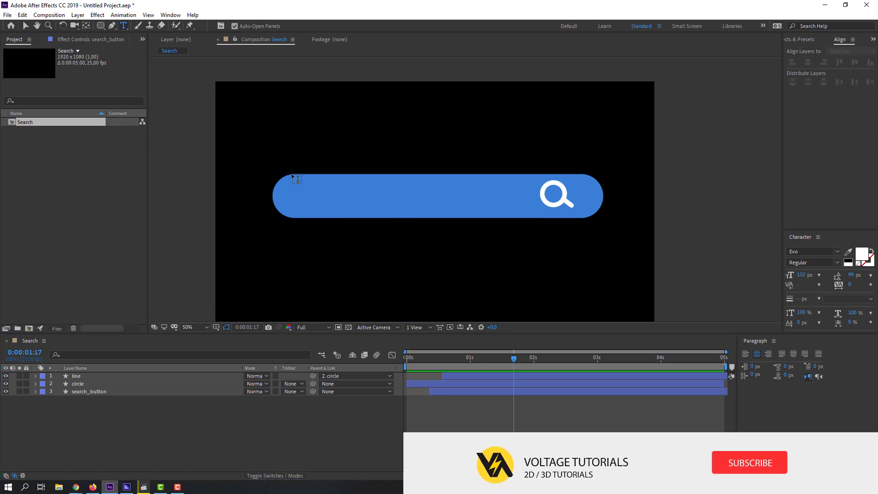
left_click(309, 191)
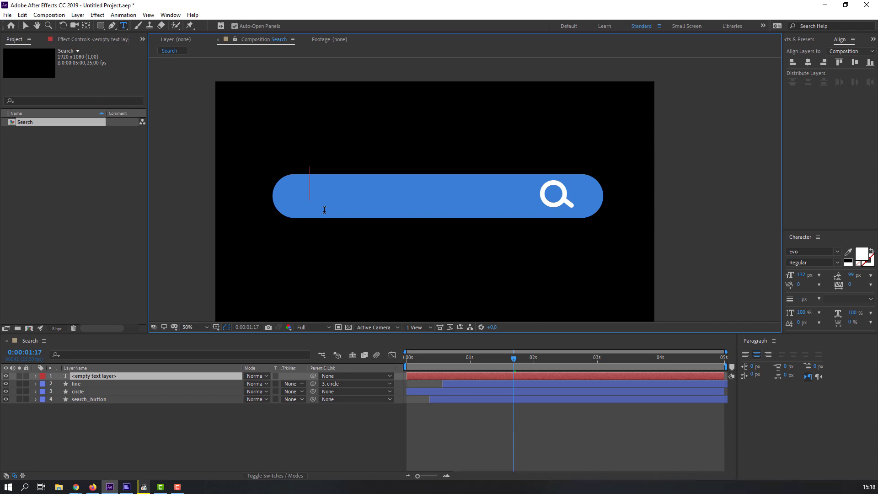
type("voltaget")
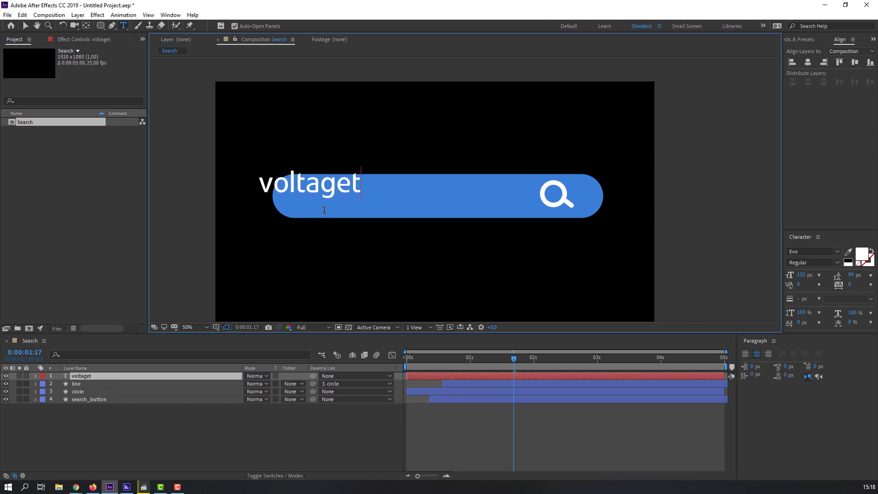
type("utorials.com")
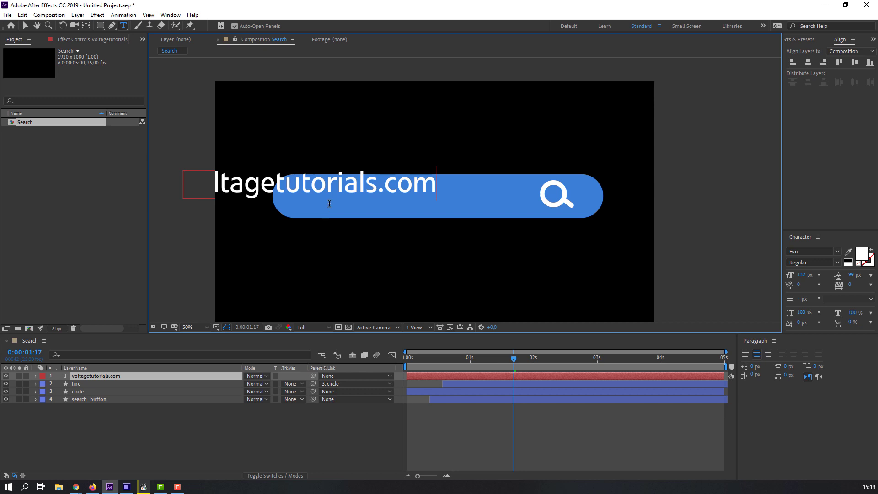
left_click(47, 40)
Move the text into the bar left of the magnifier and size it to 111 px
key("v")
left_click_drag(335, 188, 429, 199)
left_click_drag(800, 275, 474, 197)
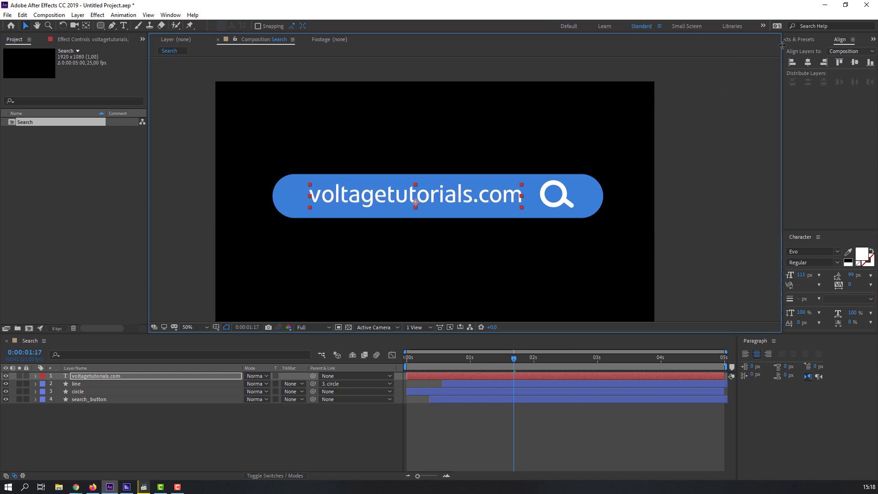
left_click(798, 39)
Find the Word Processor preset by searching 'word' and apply it to the text layer
left_click(810, 53)
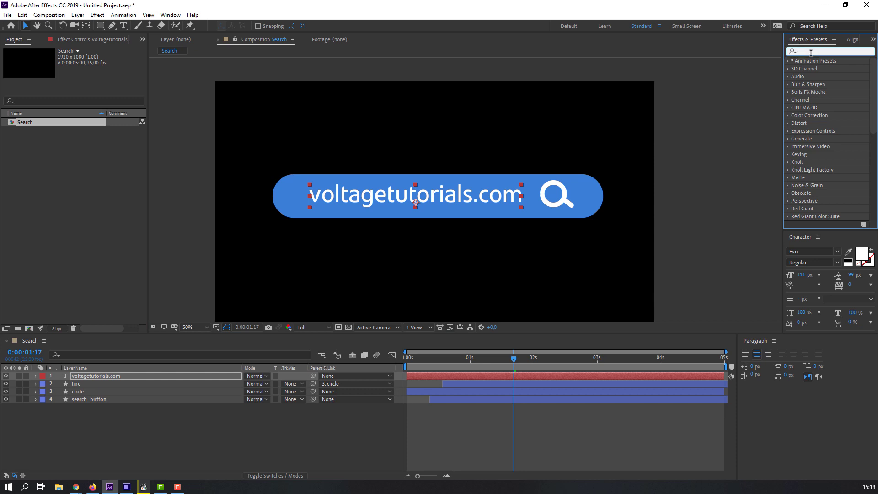
type("worp")
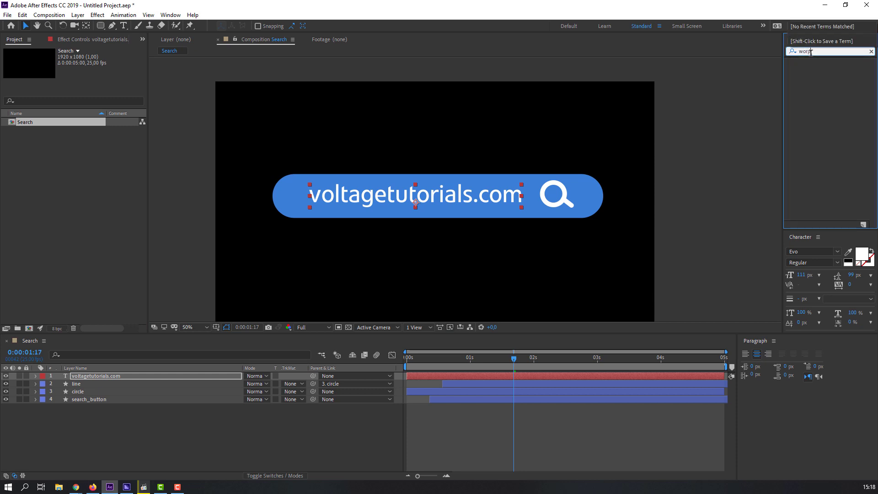
key("BackSpace")
type("d")
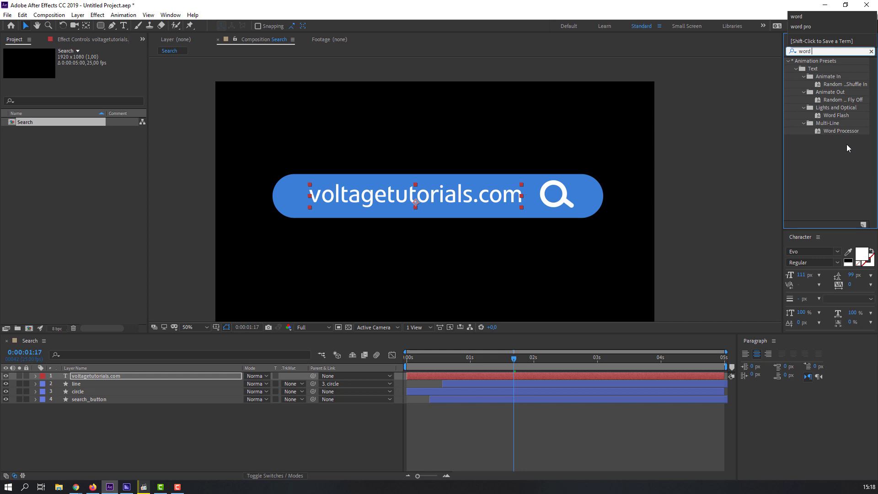
left_click(839, 132)
left_click_drag(844, 130, 352, 198)
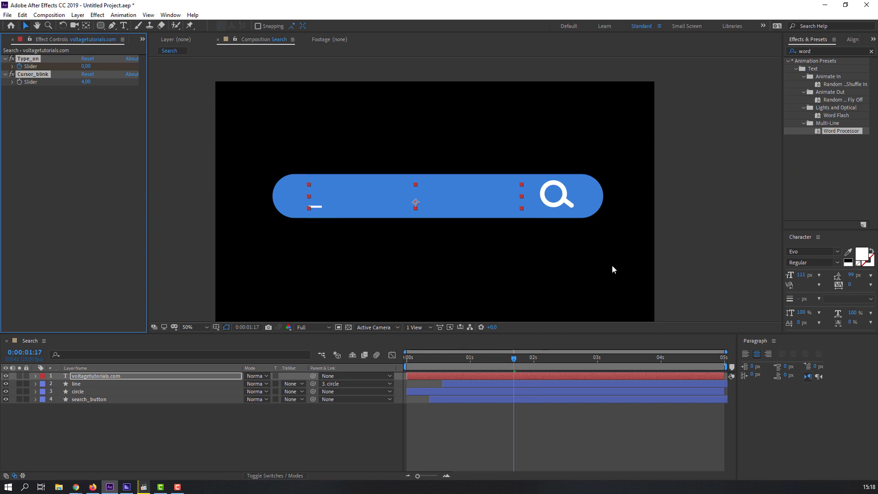
Start the text layer around 1:12, retime its Type_on keyframe, and preview the animation
key("u")
left_click_drag(405, 378, 549, 358)
left_click_drag(640, 392, 694, 392)
left_click(561, 415)
key("space")
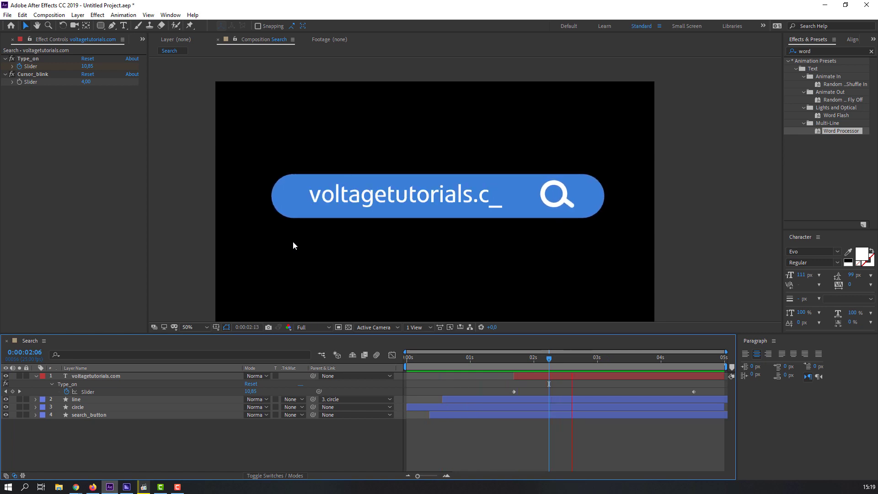
left_click(198, 182)
key("space")
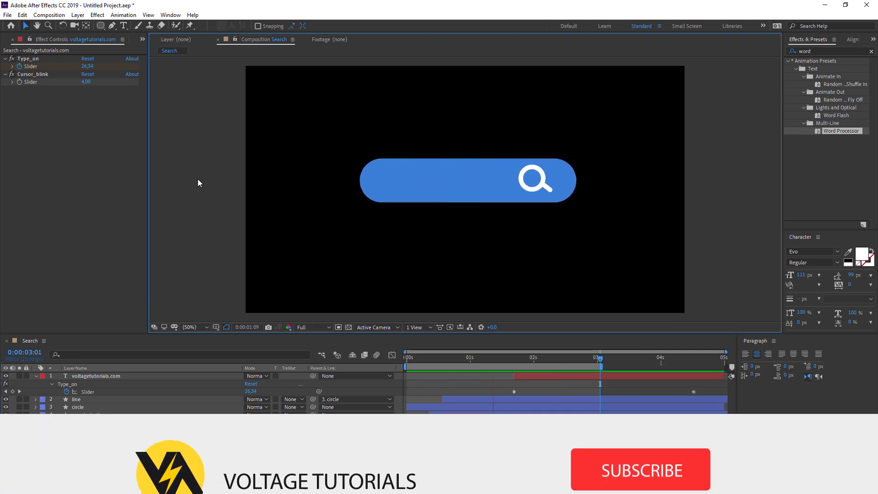